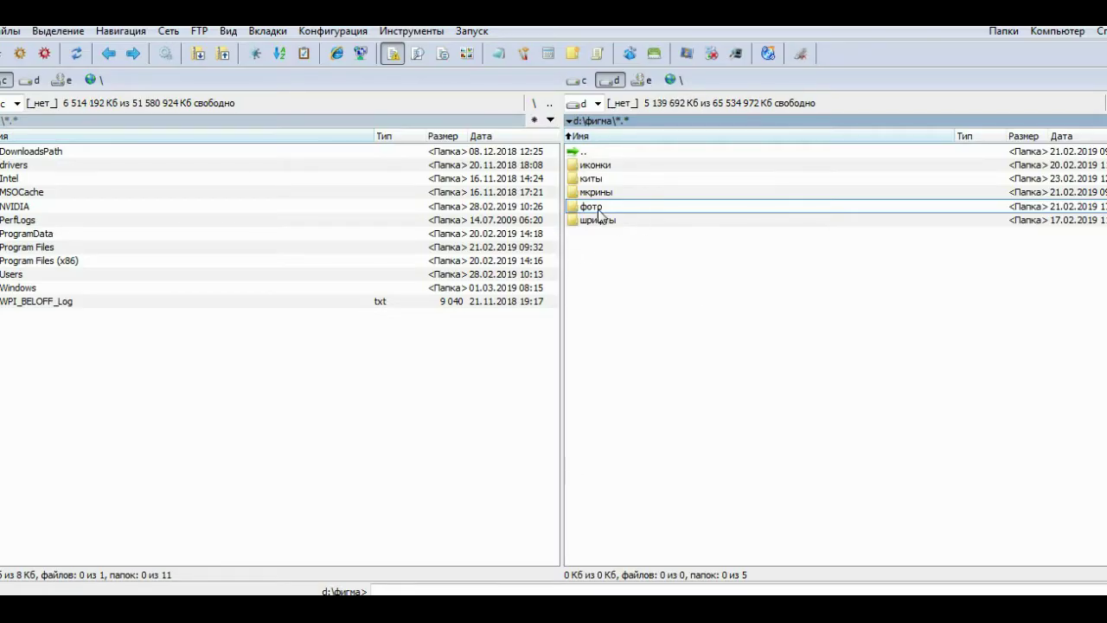
# - Drop the whole фото folder of photos onto the Figma canvas as image layers
pyautogui.moveTo(592, 207)
pyautogui.mouseDown()
pyautogui.moveTo(502, 396)
pyautogui.moveTo(433, 593)
pyautogui.moveTo(624, 527)
pyautogui.mouseUp()
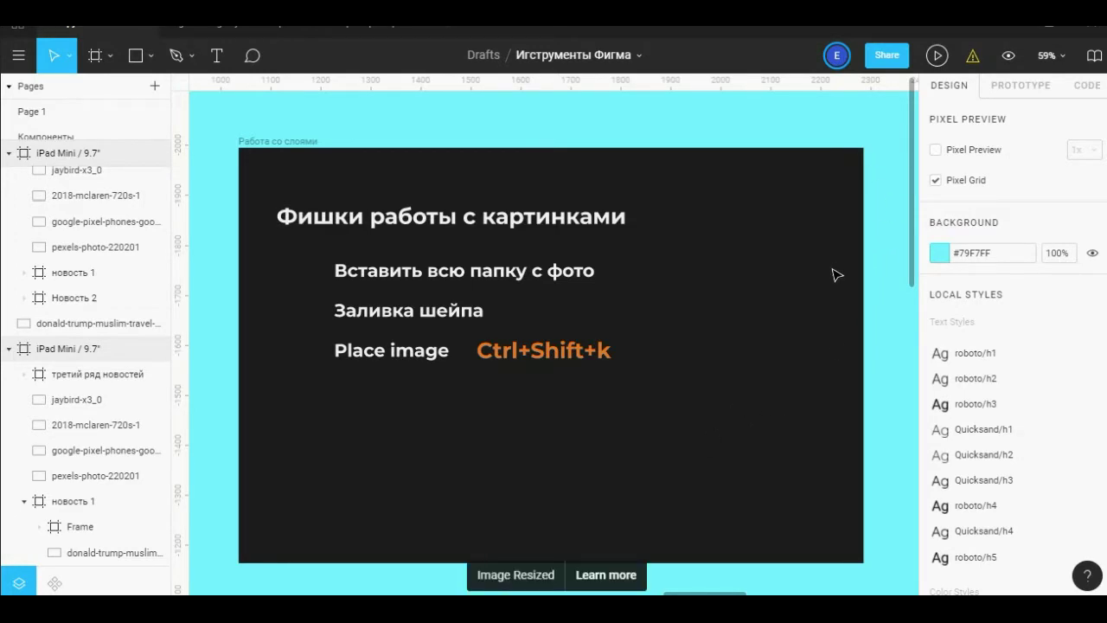
# - Find the imported photo grid on the canvas and delete it
pyautogui.scroll(-2, 833, 274)
pyautogui.scroll(-2, 876, 297)
pyautogui.scroll(-2, 876, 296)
pyautogui.hscroll(5, 761, 282)
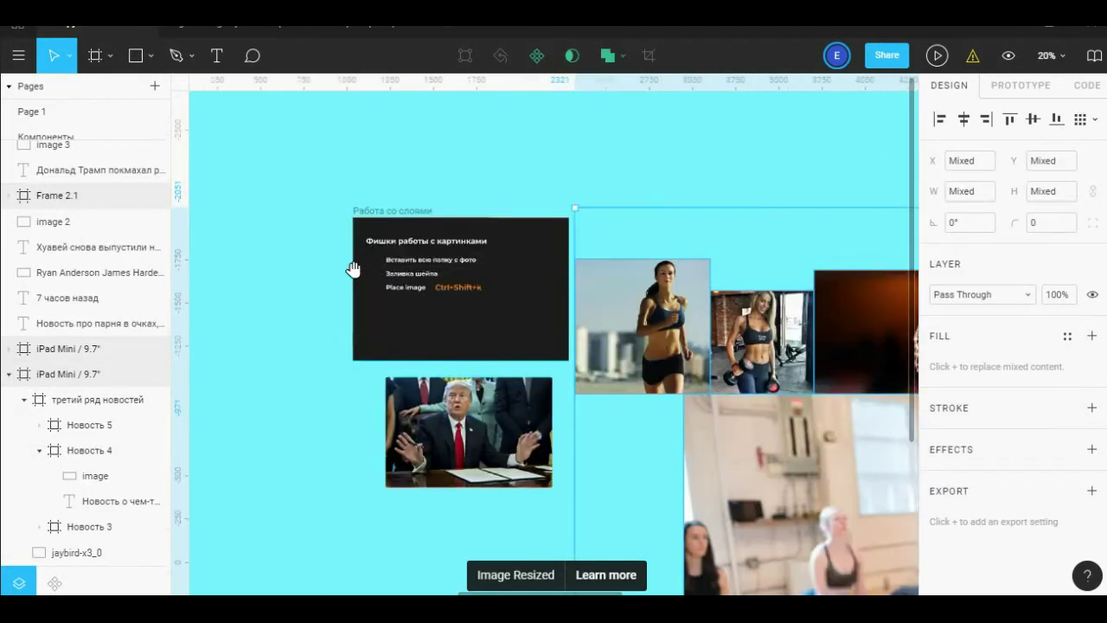
pyautogui.hscroll(5, 353, 267)
pyautogui.hscroll(3, 353, 267)
pyautogui.scroll(-2, 719, 289)
pyautogui.scroll(-2, 691, 329)
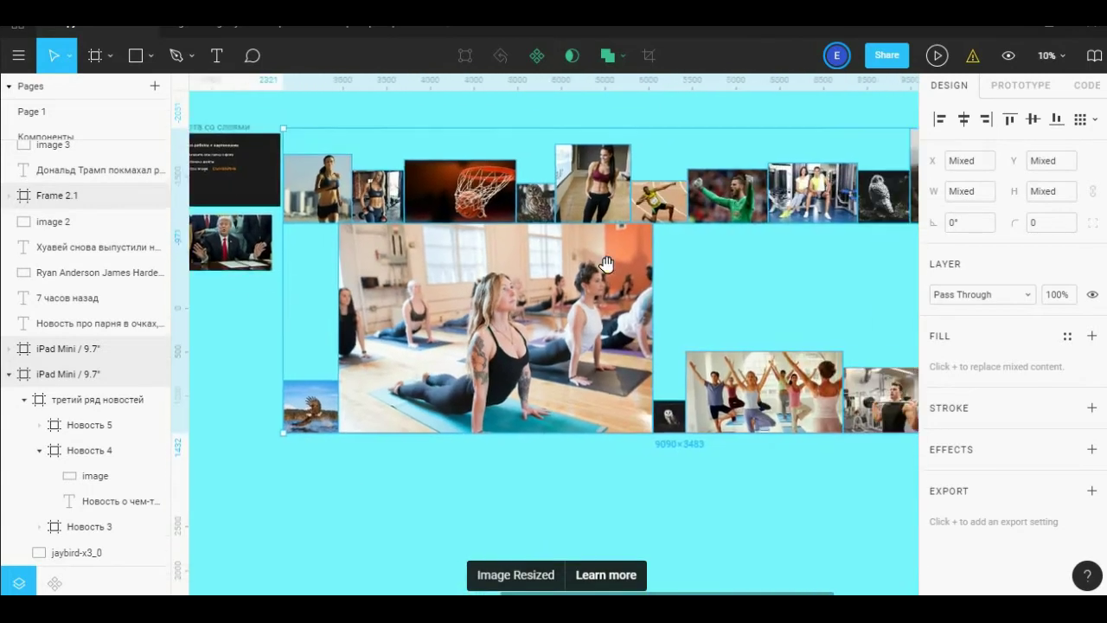
pyautogui.scroll(-1, 672, 291)
pyautogui.scroll(-2, 593, 206)
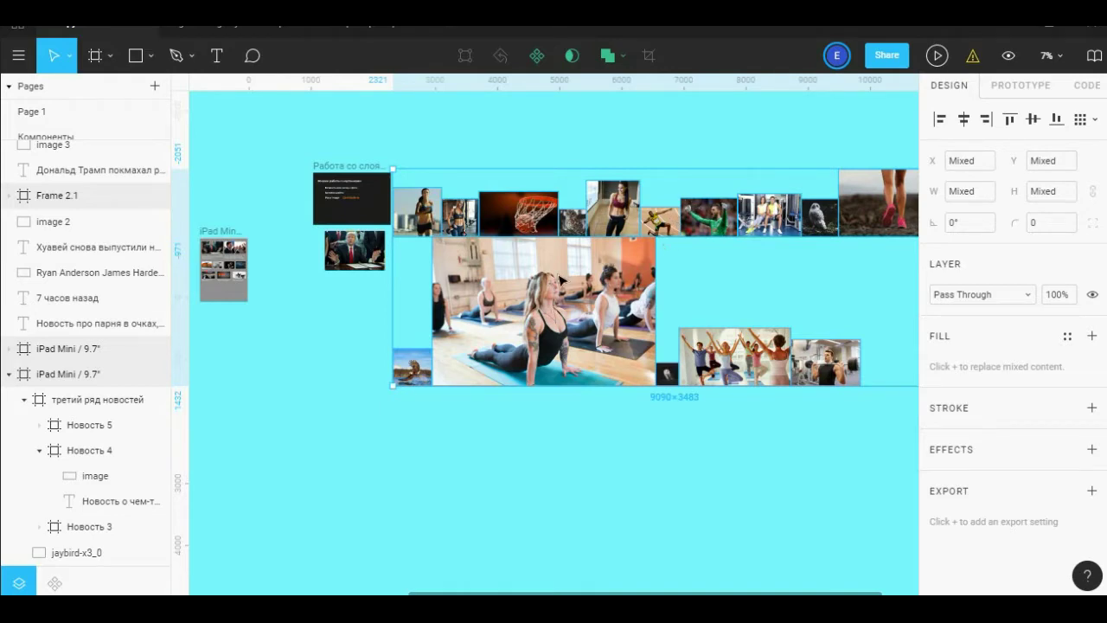
pyautogui.press('Delete')
# - Return the view to the dark 'Фишки работы с картинками' slide
pyautogui.scroll(3, 376, 210)
pyautogui.scroll(3, 377, 213)
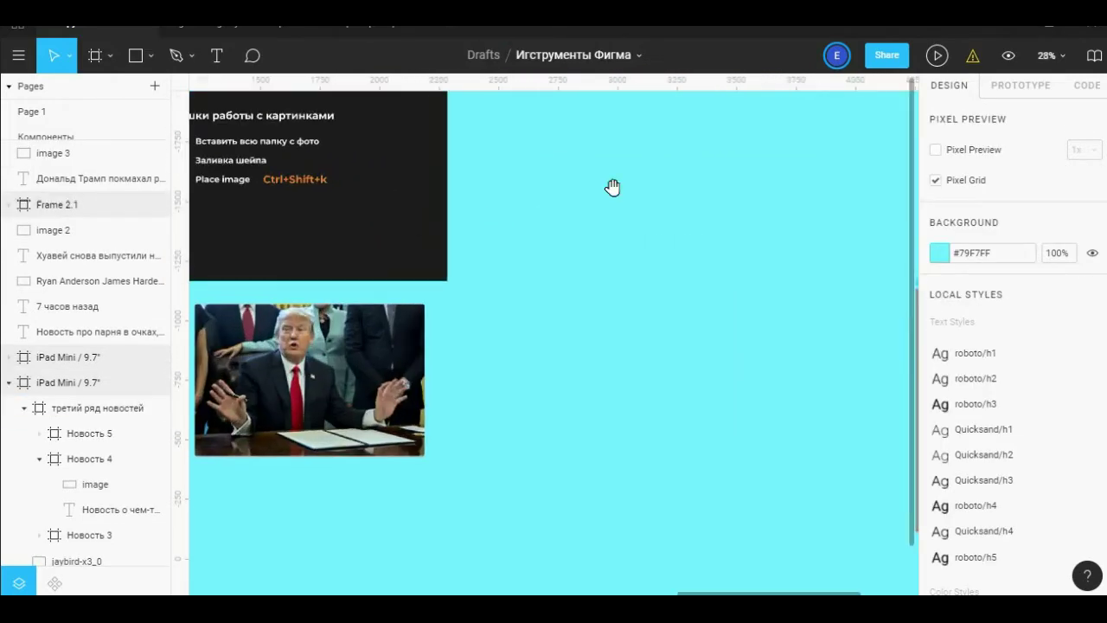
pyautogui.moveTo(612, 188); pyautogui.dragTo(773, 282)
pyautogui.scroll(2, 561, 298)
pyautogui.scroll(2, 605, 336)
pyautogui.scroll(2, 563, 316)
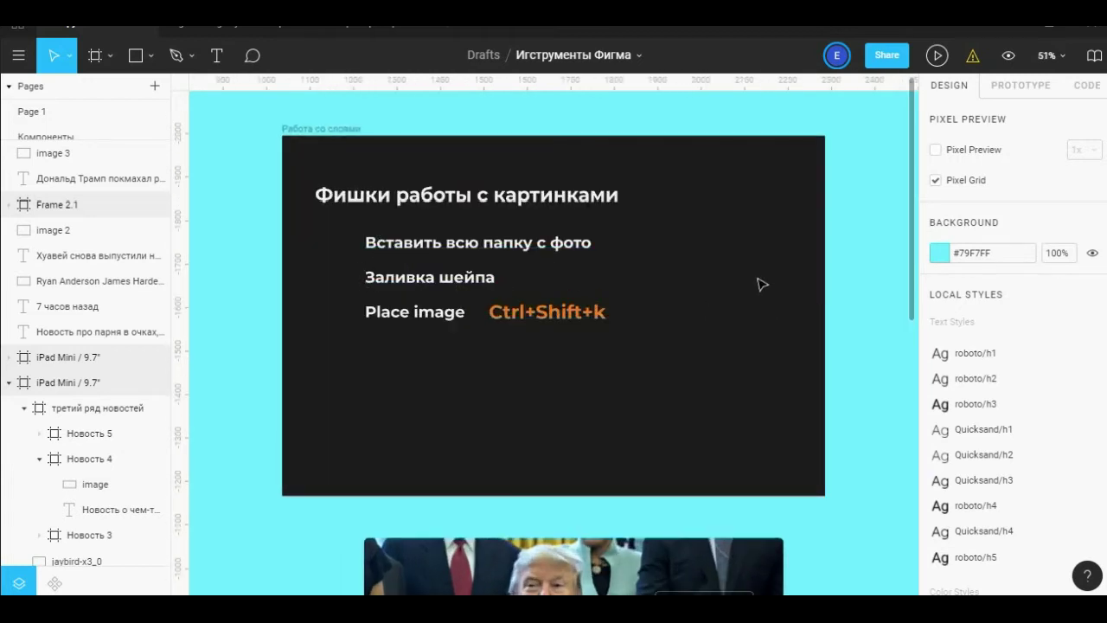
# - Select the 965×639 Trump news photo in the iPad Mini frame, below the Заливка шейпа slide
pyautogui.click(484, 282)
pyautogui.scroll(-2, 688, 302)
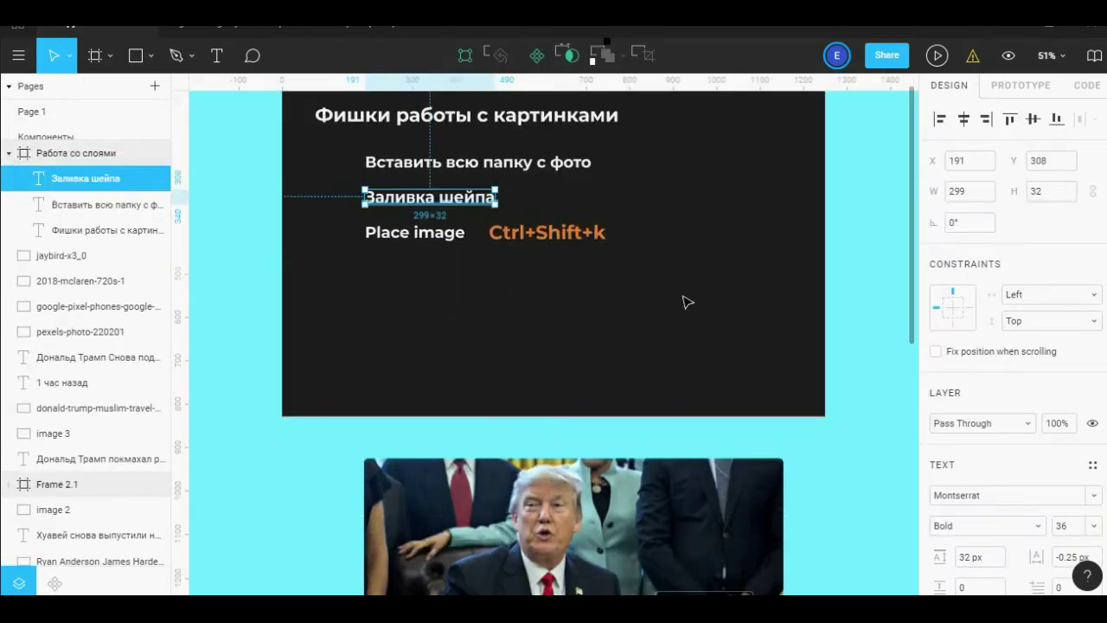
pyautogui.scroll(-2, 688, 302)
pyautogui.scroll(-4, 688, 301)
pyautogui.click(651, 282)
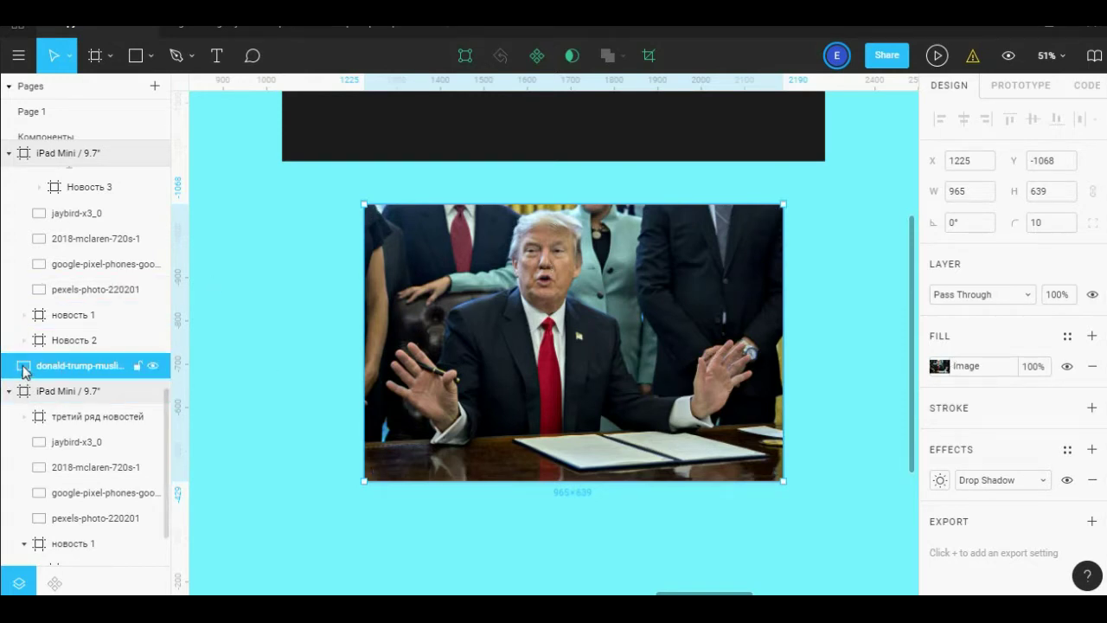
# - Draw and delete a temporary grey rectangle, then nudge the photo left to X 1192, Y -1072
pyautogui.press('r')
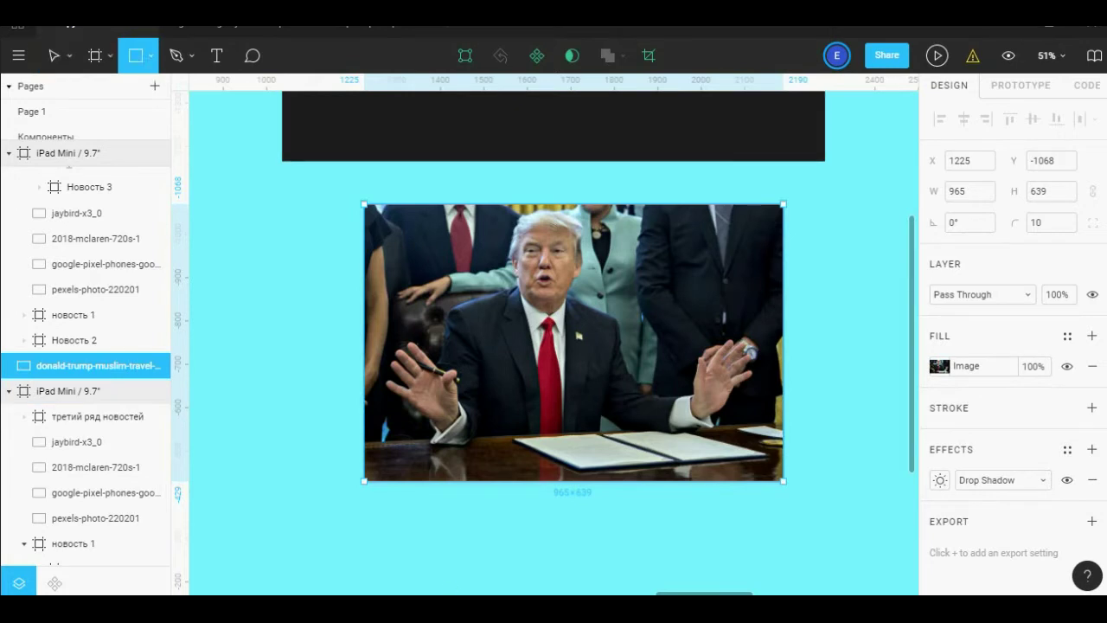
pyautogui.moveTo(394, 492); pyautogui.dragTo(671, 564)
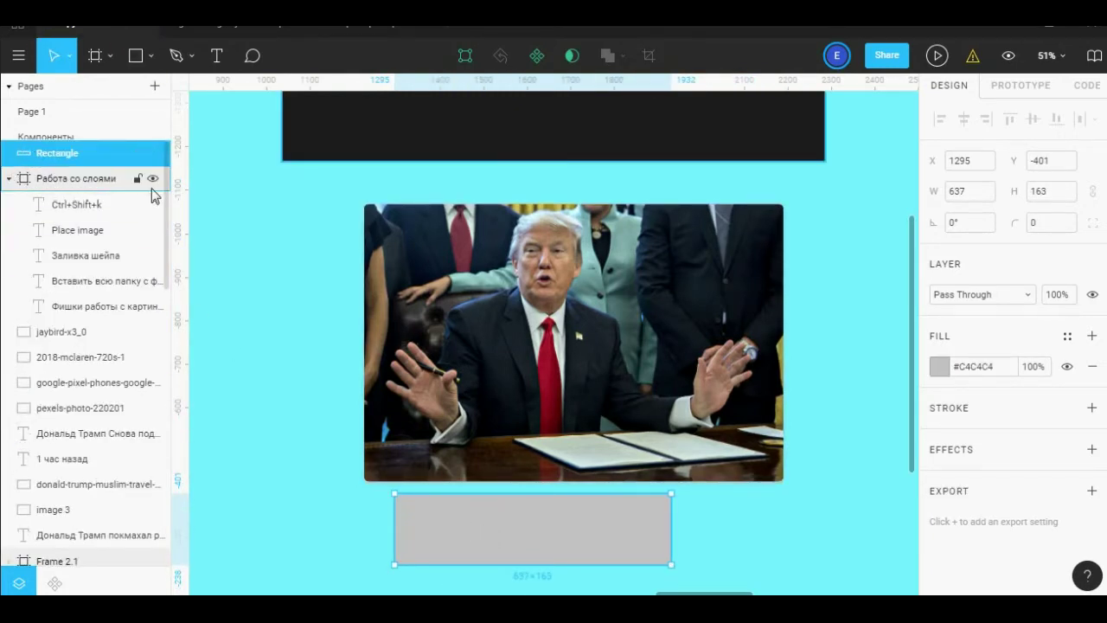
pyautogui.press('Delete')
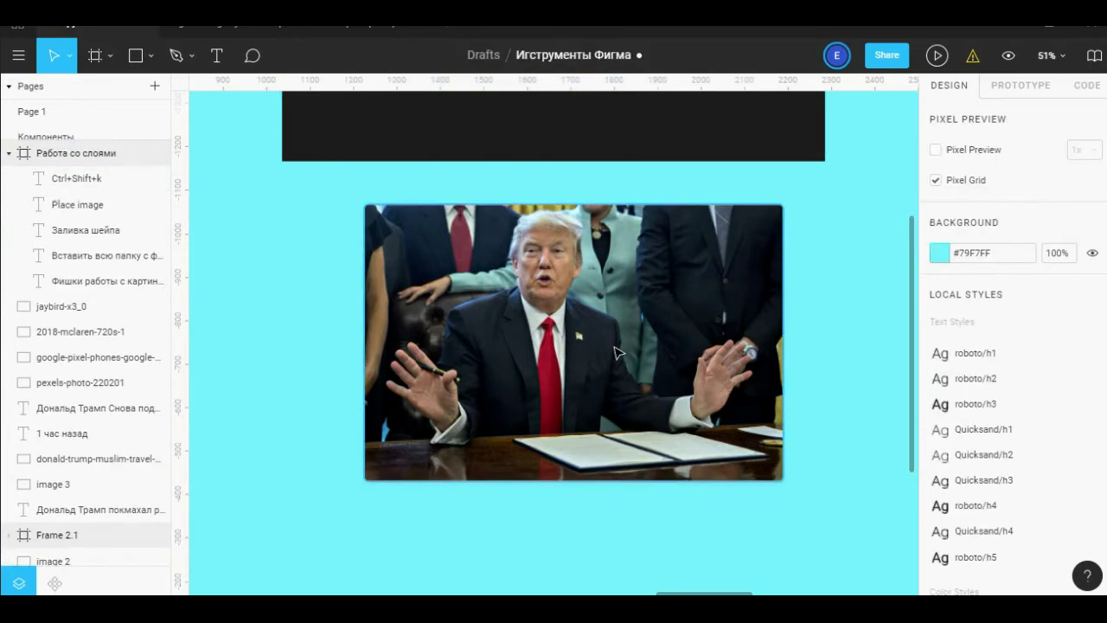
pyautogui.click(616, 351)
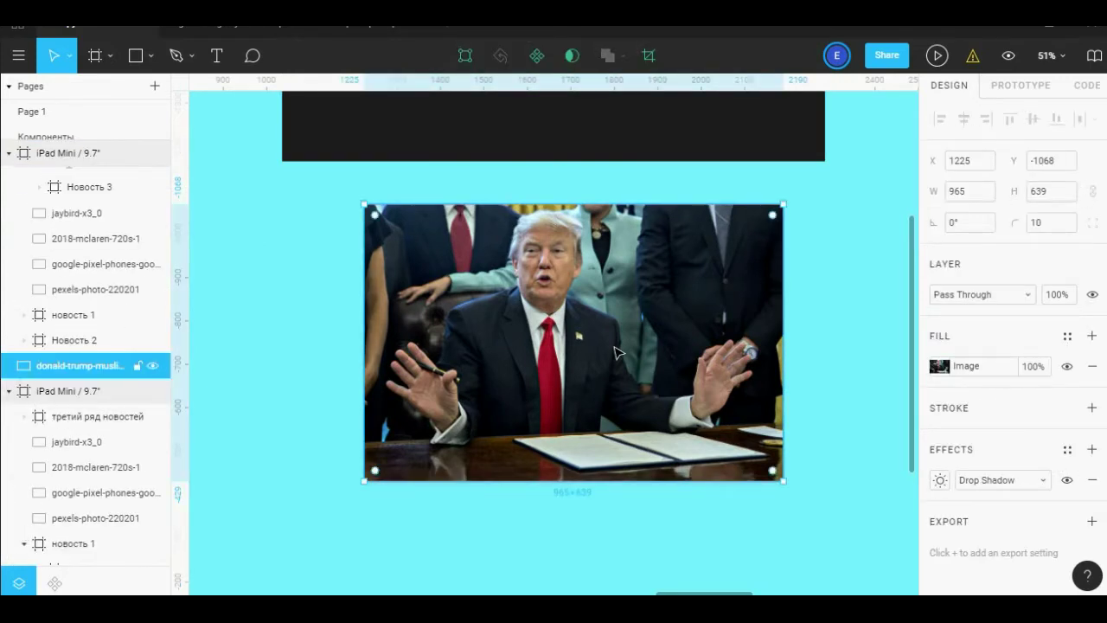
pyautogui.moveTo(616, 350); pyautogui.dragTo(603, 350)
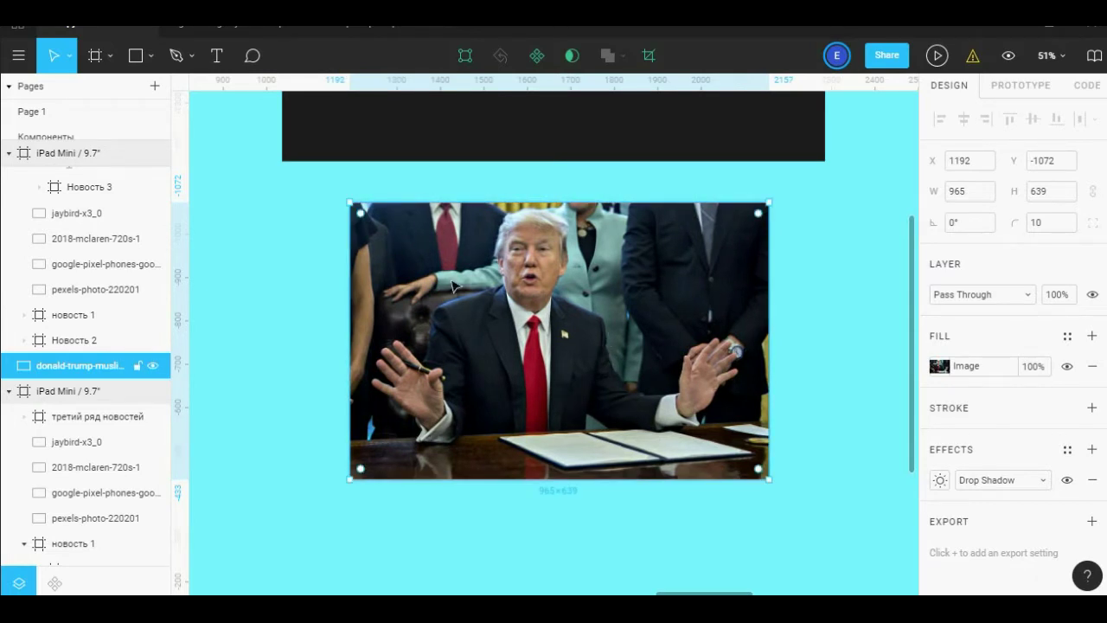
pyautogui.click(1091, 335)
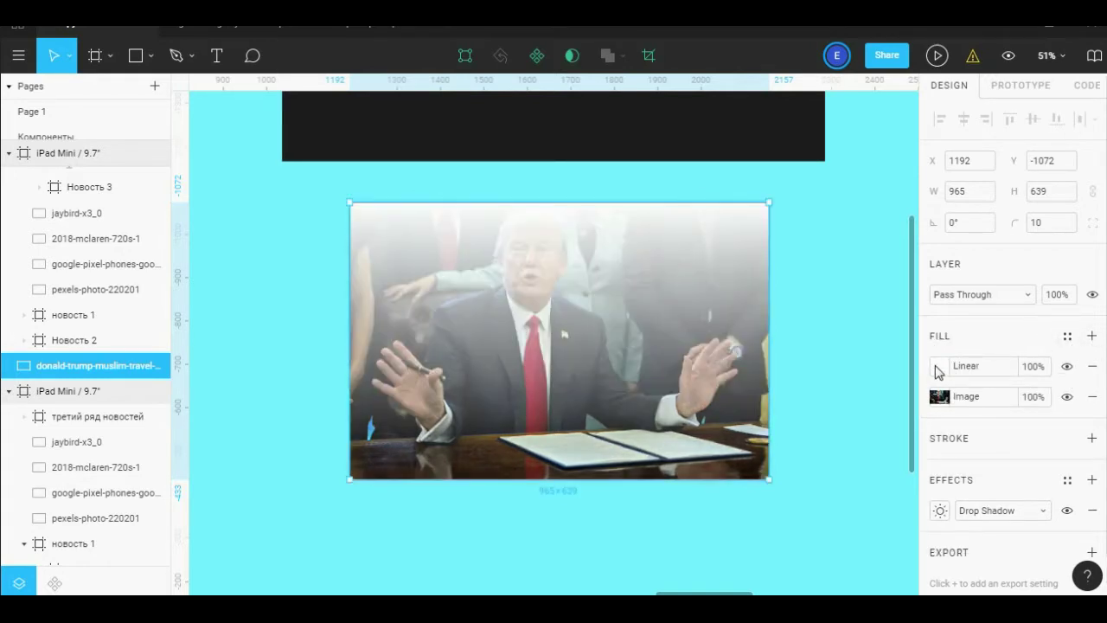
pyautogui.click(940, 366)
pyautogui.click(766, 96)
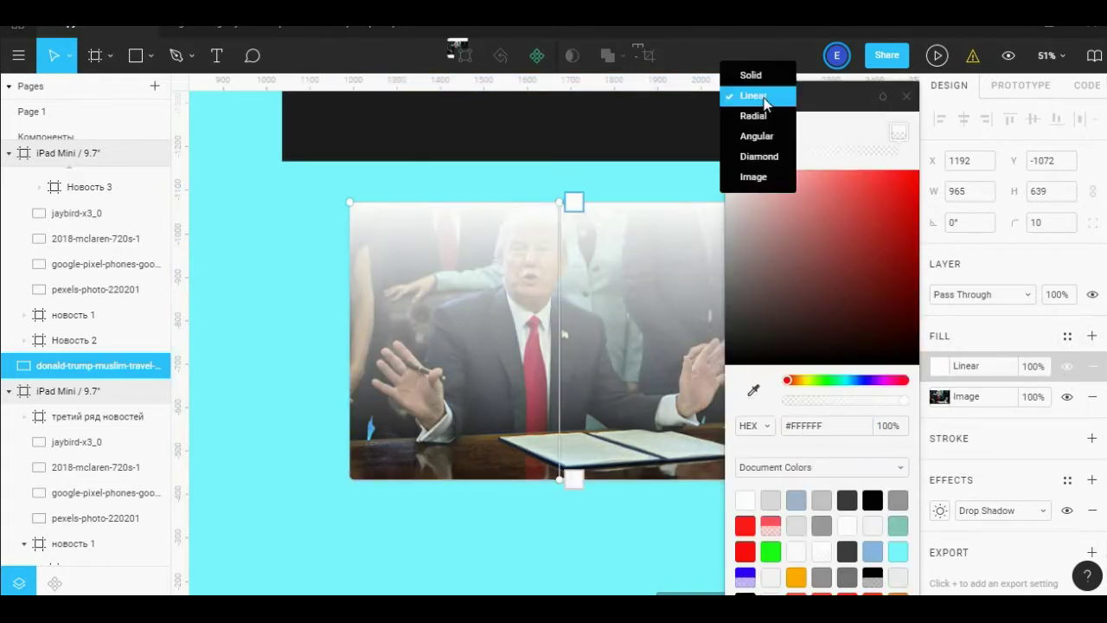
pyautogui.click(749, 80)
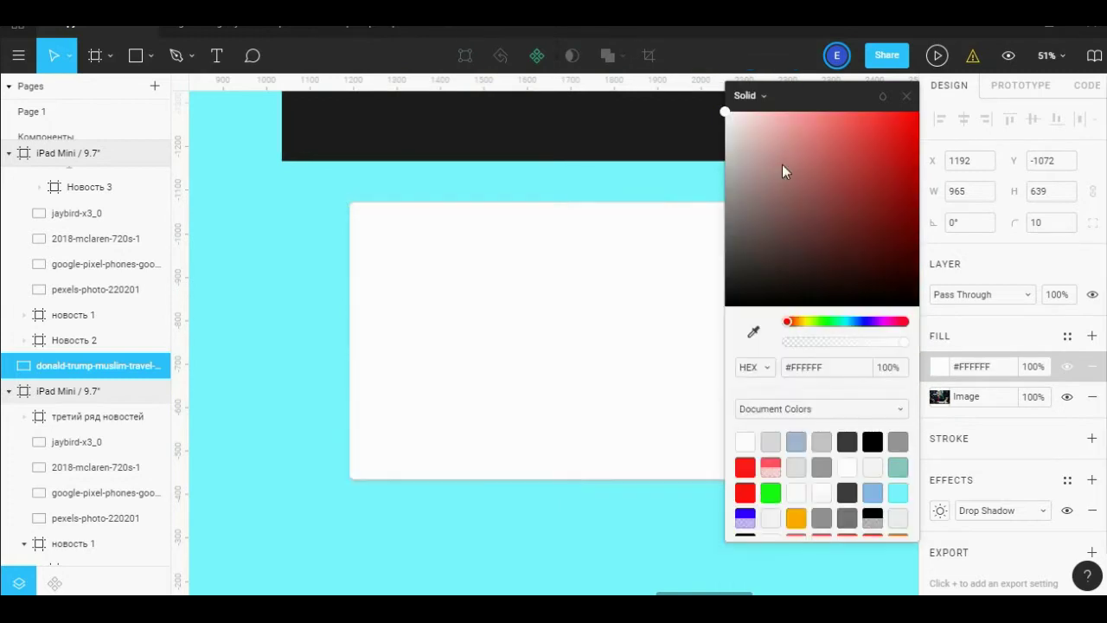
pyautogui.click(906, 96)
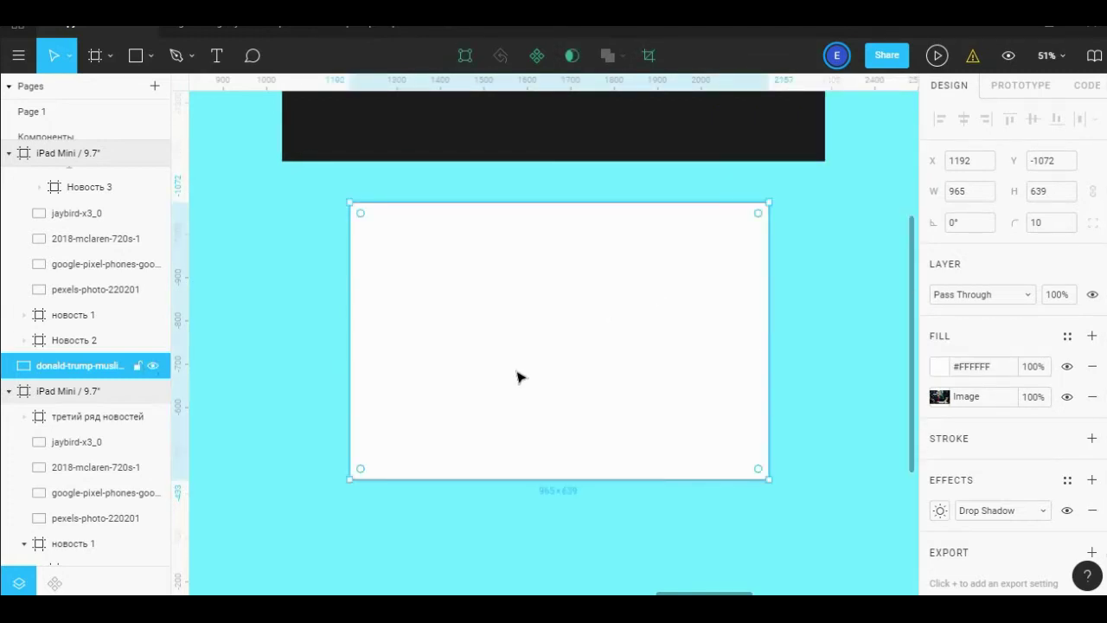
pyautogui.click(1092, 336)
pyautogui.click(1091, 336)
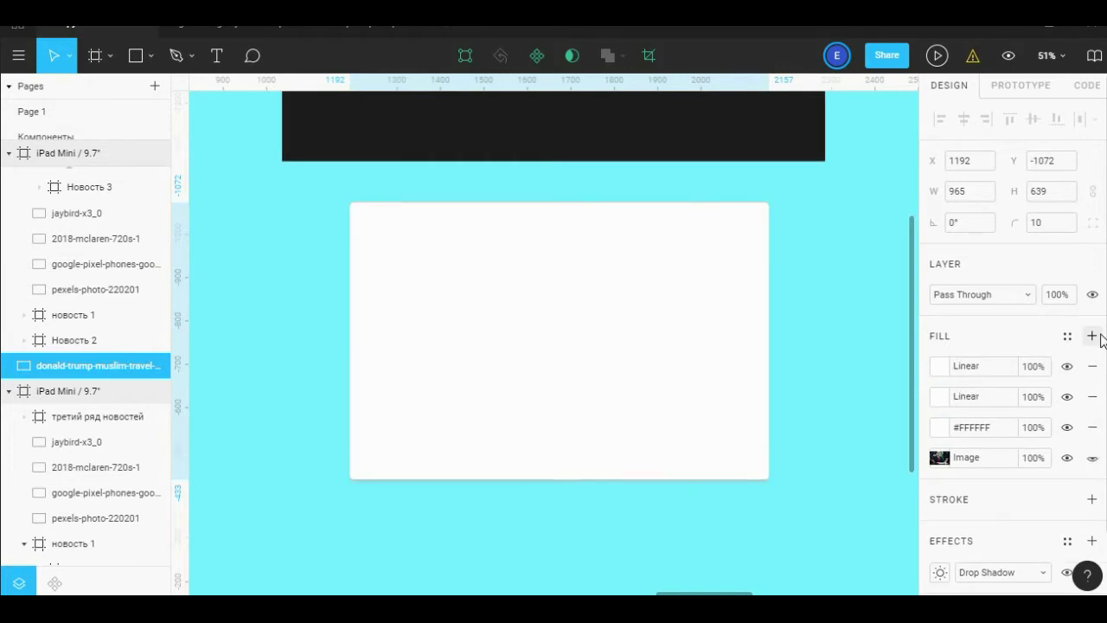
pyautogui.click(1093, 365)
pyautogui.click(1093, 366)
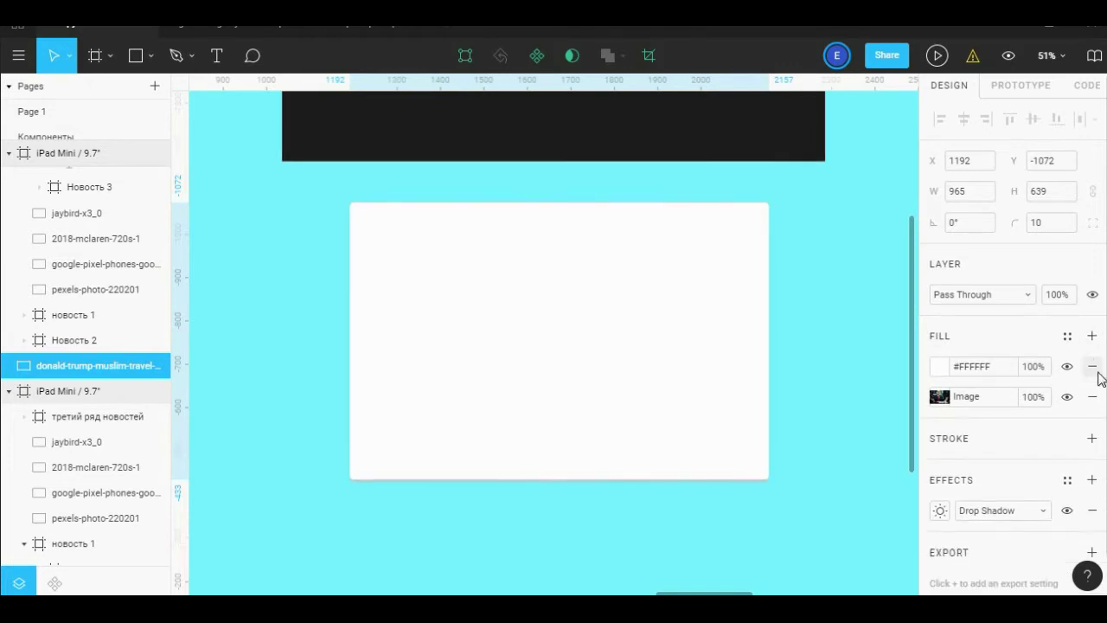
pyautogui.click(1092, 367)
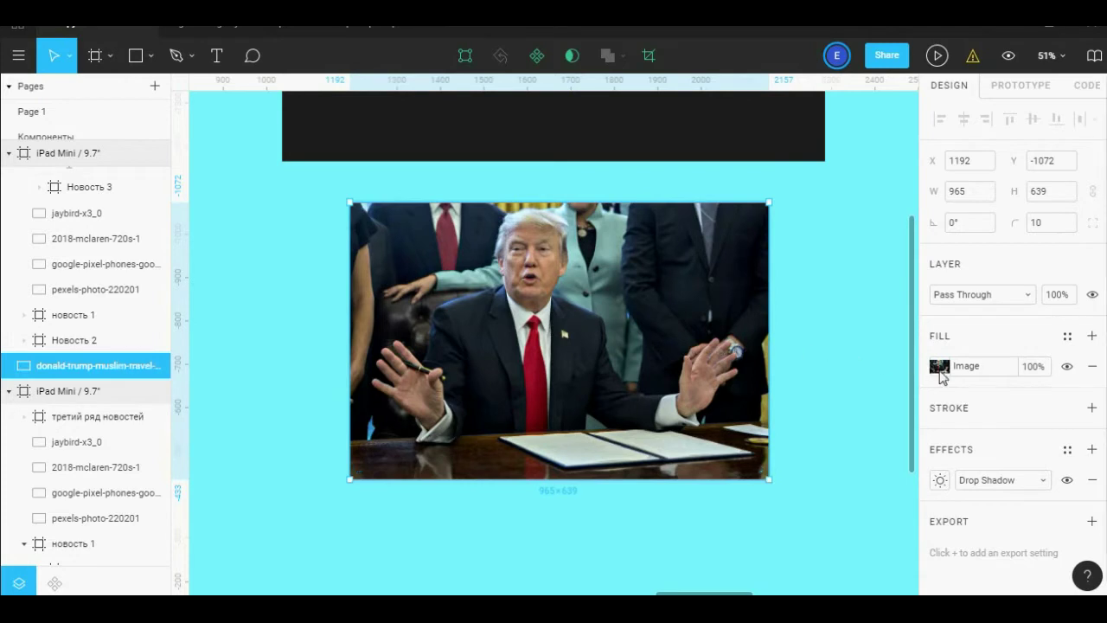
pyautogui.click(939, 365)
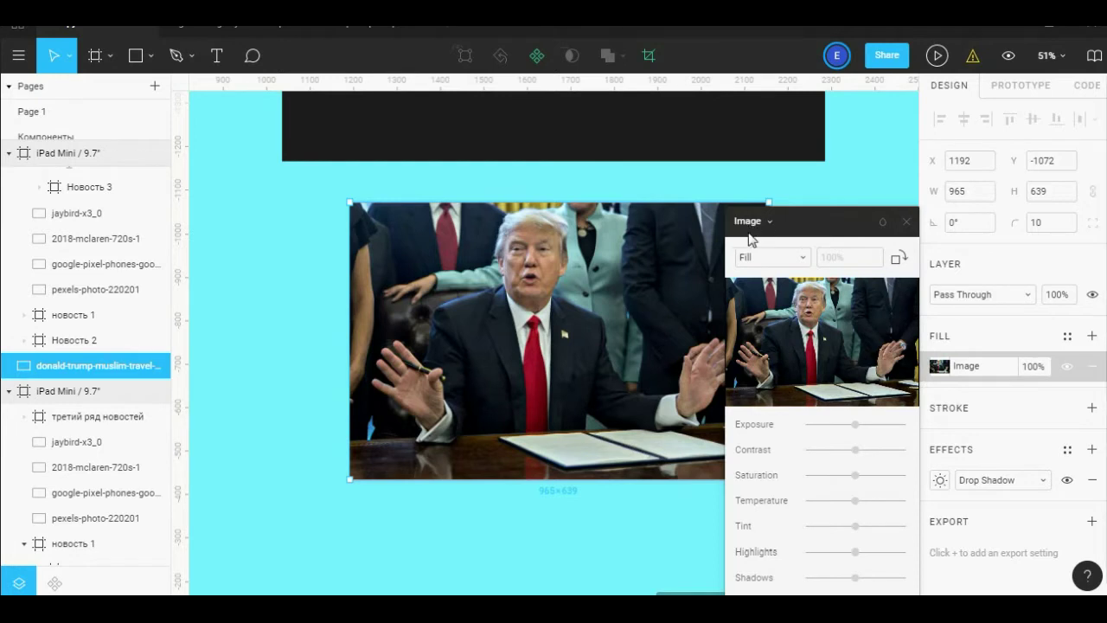
pyautogui.click(769, 221)
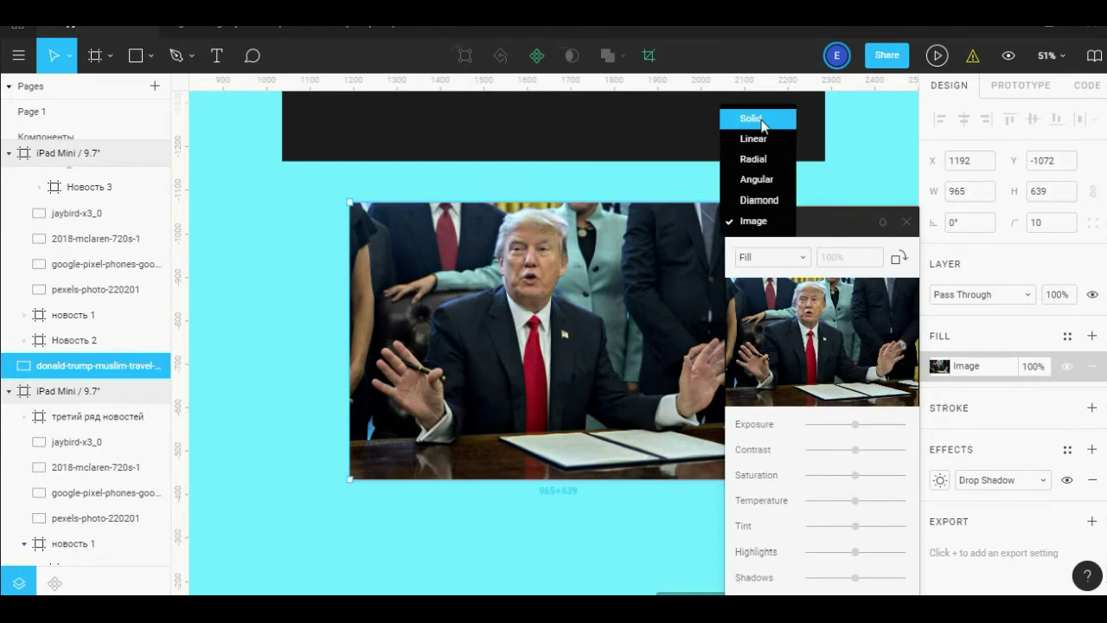
pyautogui.click(763, 121)
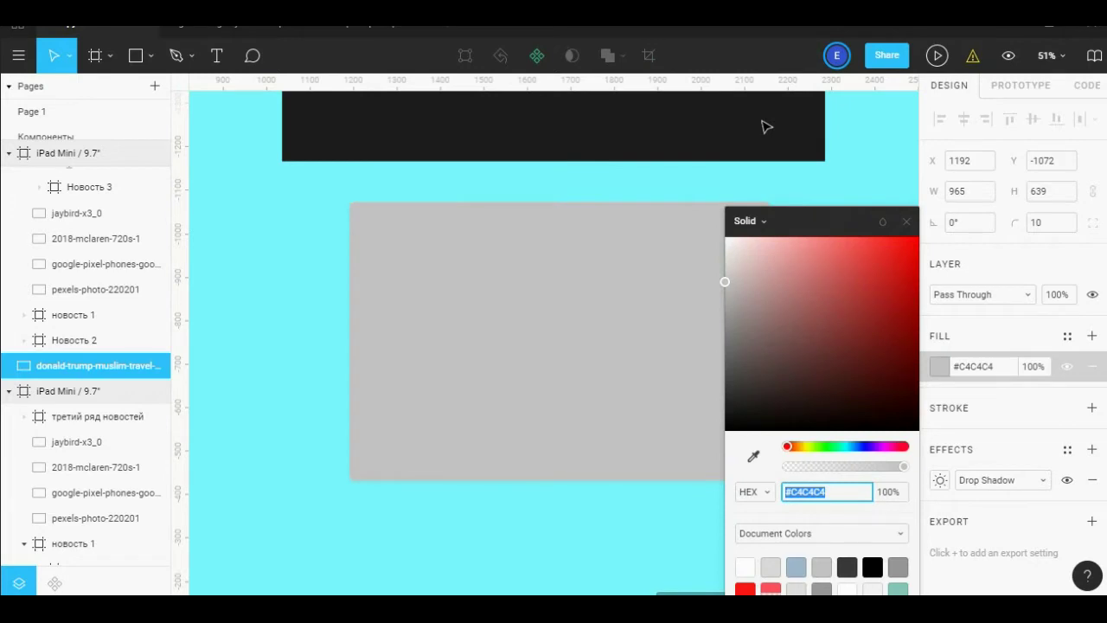
pyautogui.click(904, 222)
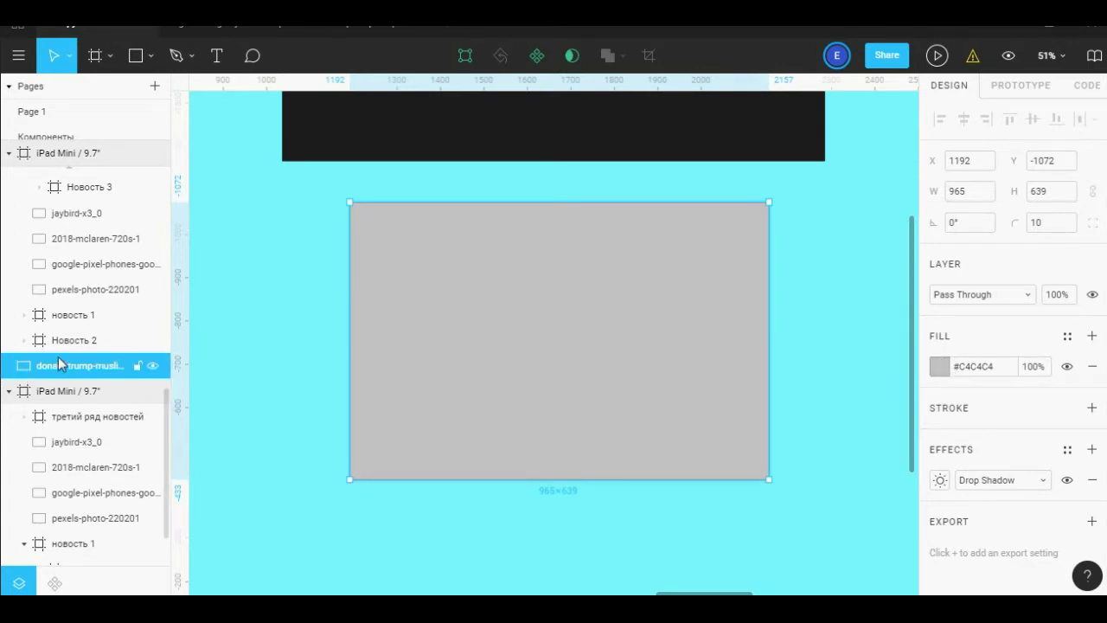
pyautogui.moveTo(87, 365)
pyautogui.moveTo(624, 351)
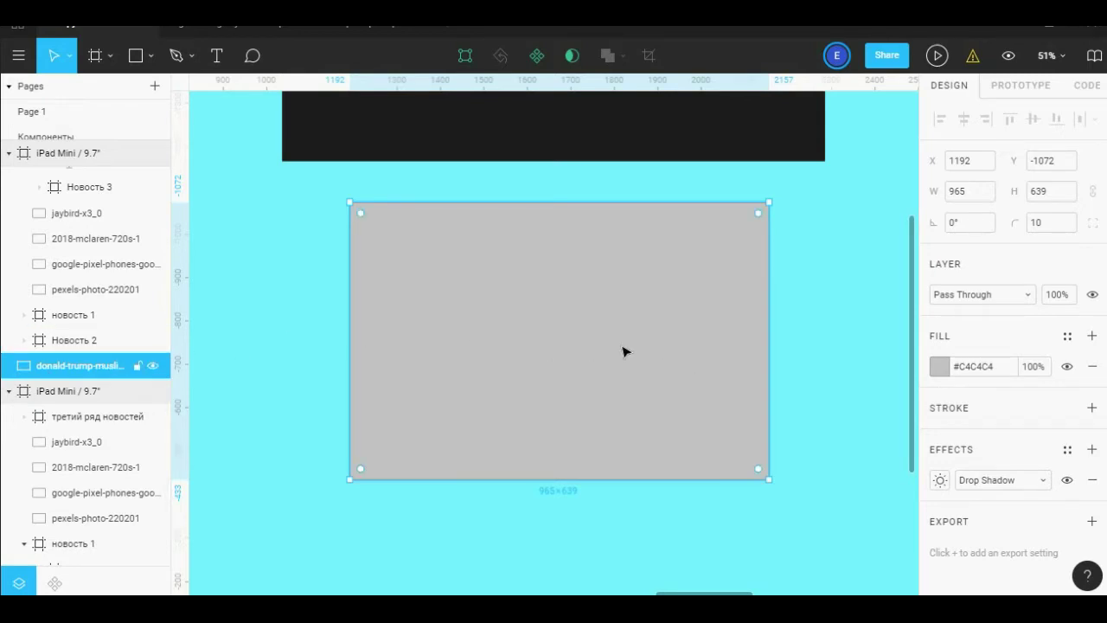
pyautogui.doubleClick(625, 350)
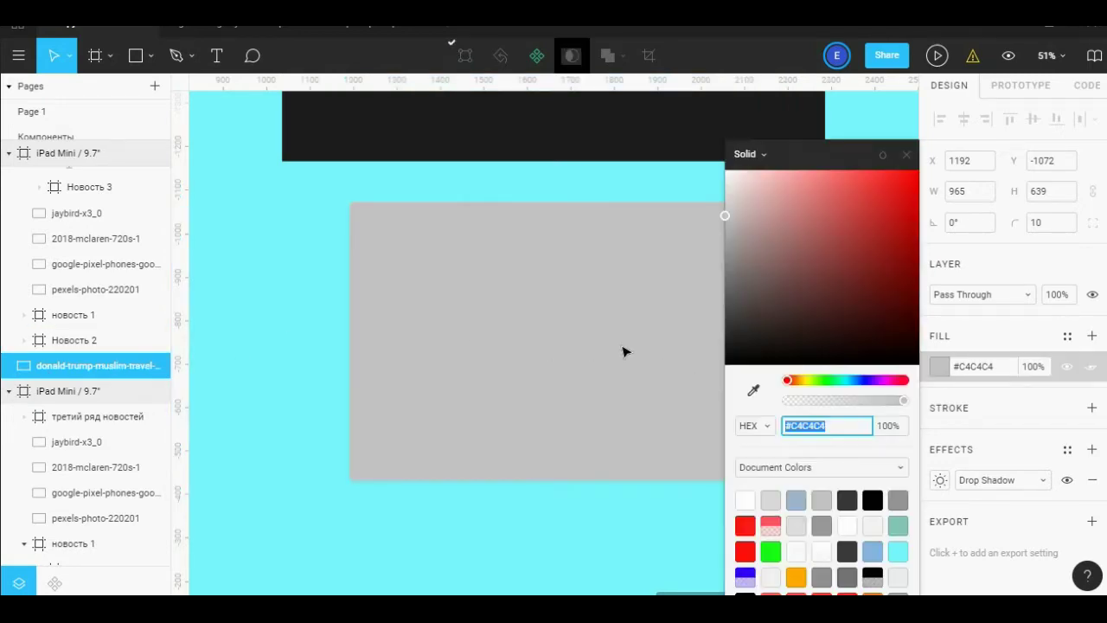
pyautogui.hotkey('ctrl', 'v')
pyautogui.press('Escape')
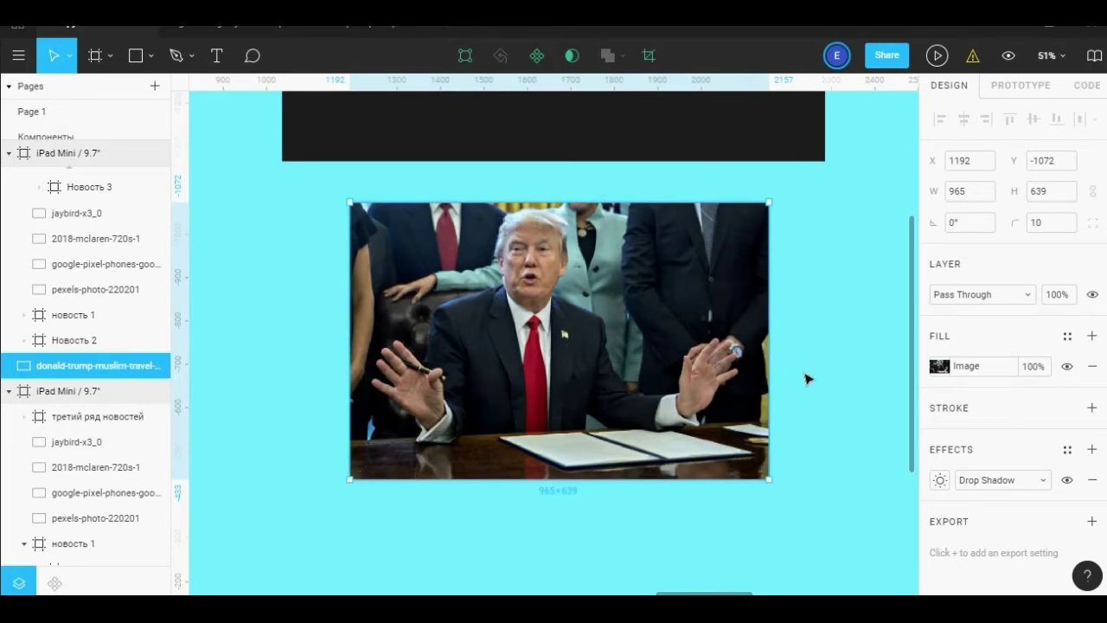
pyautogui.moveTo(558, 341)
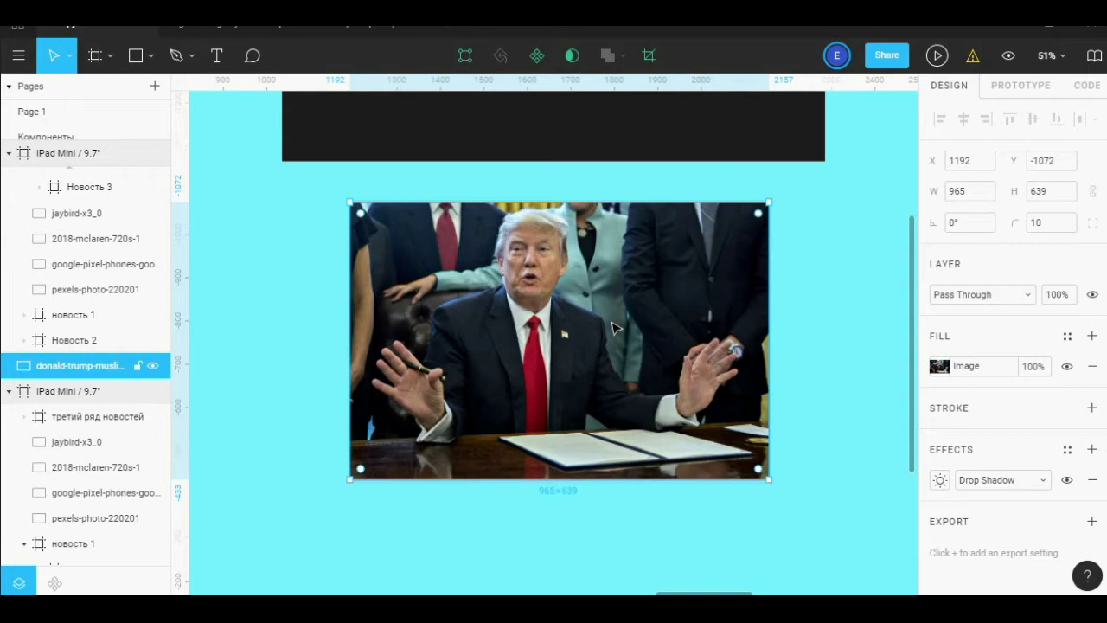
# - Try a new corner radius and a rotation on the photo, and add a gradient fill layer
pyautogui.moveTo(758, 212)
pyautogui.mouseDown()
pyautogui.moveTo(525, 366)
pyautogui.moveTo(790, 235)
pyautogui.mouseUp()
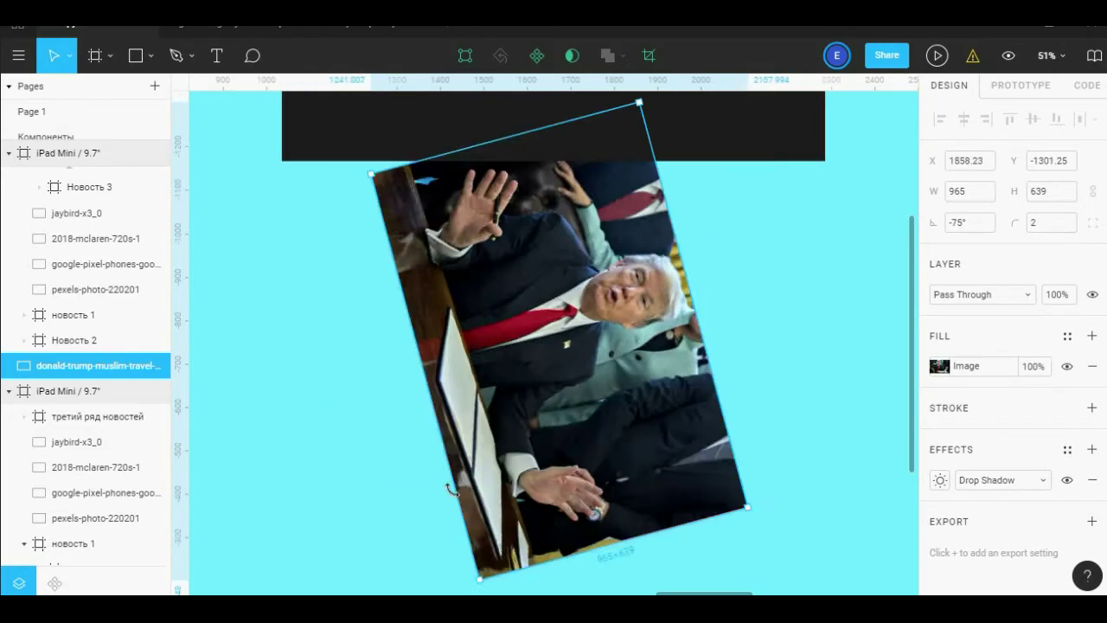
pyautogui.moveTo(779, 481); pyautogui.dragTo(717, 477)
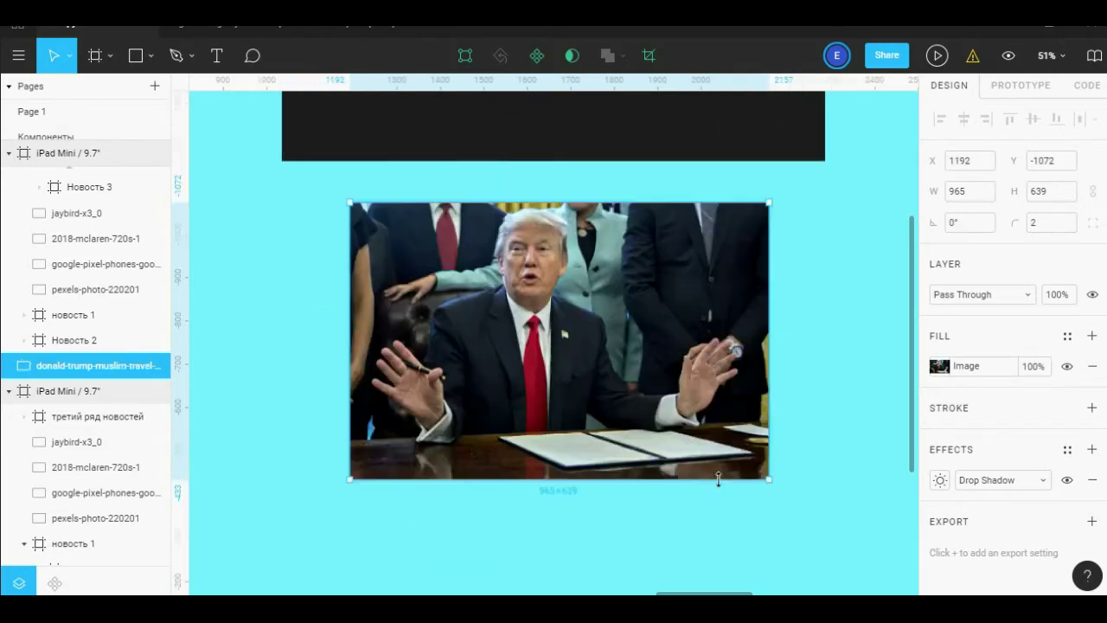
pyautogui.click(1091, 336)
pyautogui.scroll(-1, 1031, 407)
# - Give the photo a black stroke of weight 5 and remove the whitening gradient fill
pyautogui.click(1093, 393)
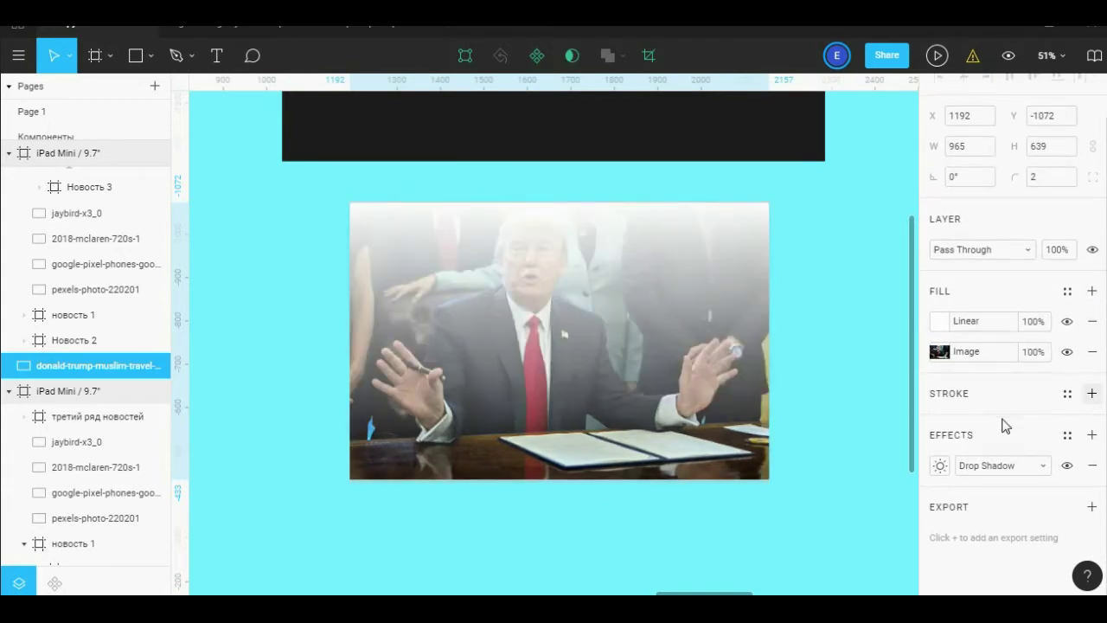
pyautogui.click(974, 464)
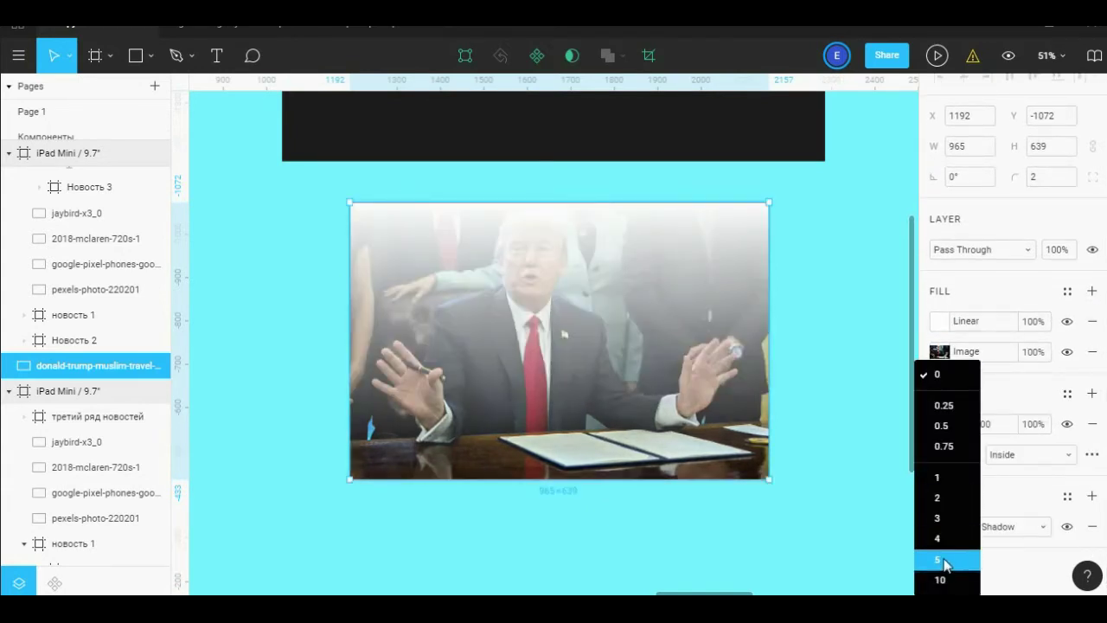
pyautogui.click(938, 559)
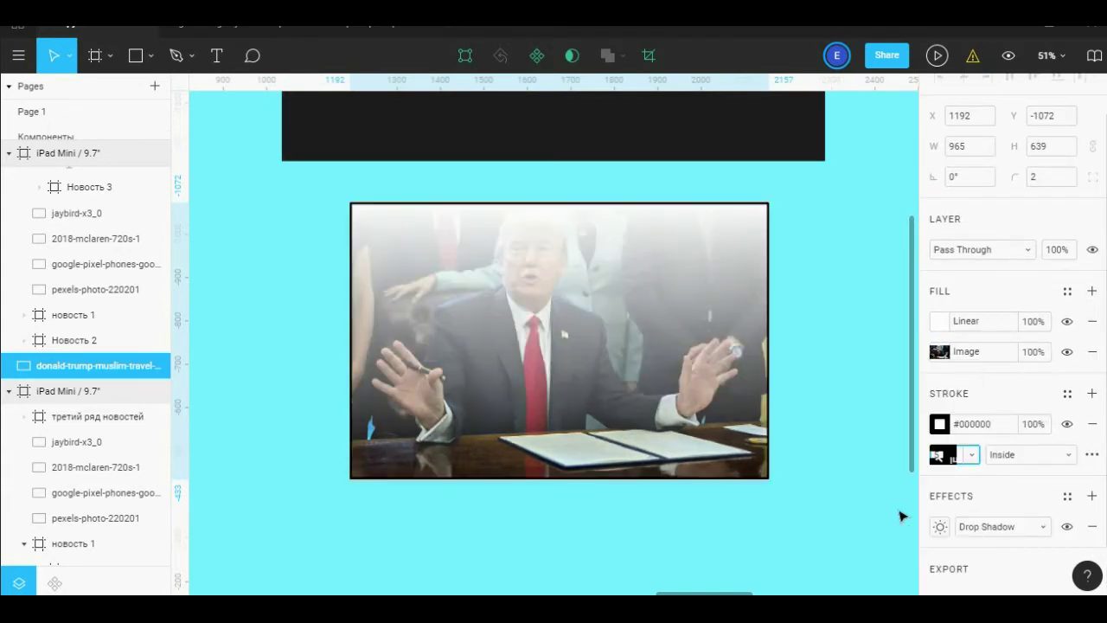
pyautogui.click(1091, 321)
# - Add a 1x PNG export setting to the photo and remove the trial black stroke
pyautogui.scroll(-1, 1028, 450)
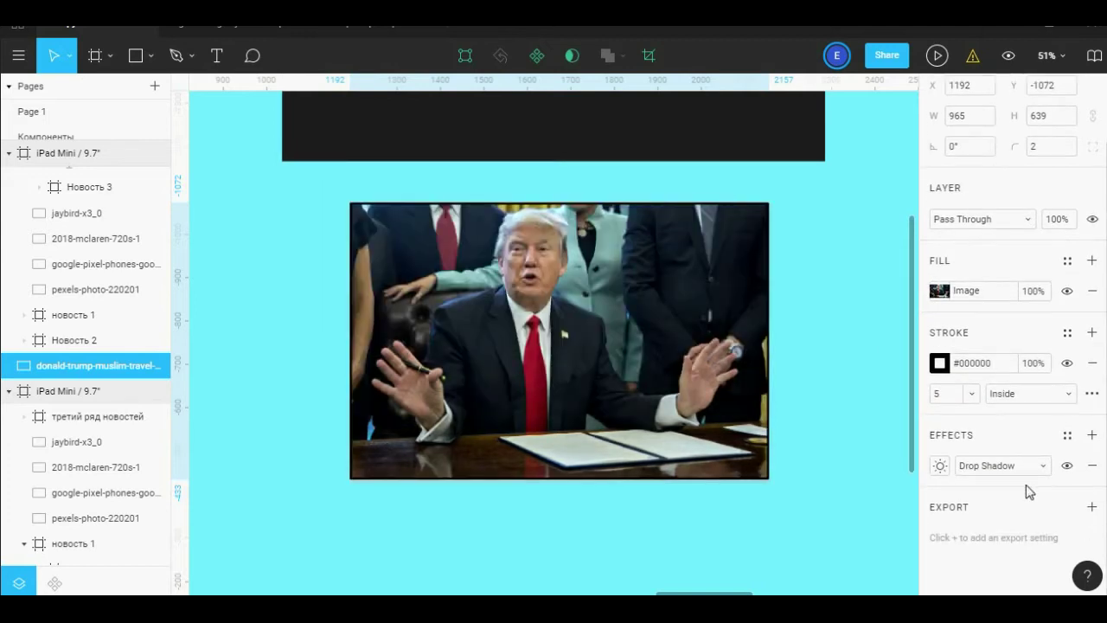
pyautogui.click(1090, 506)
pyautogui.scroll(-2, 996, 510)
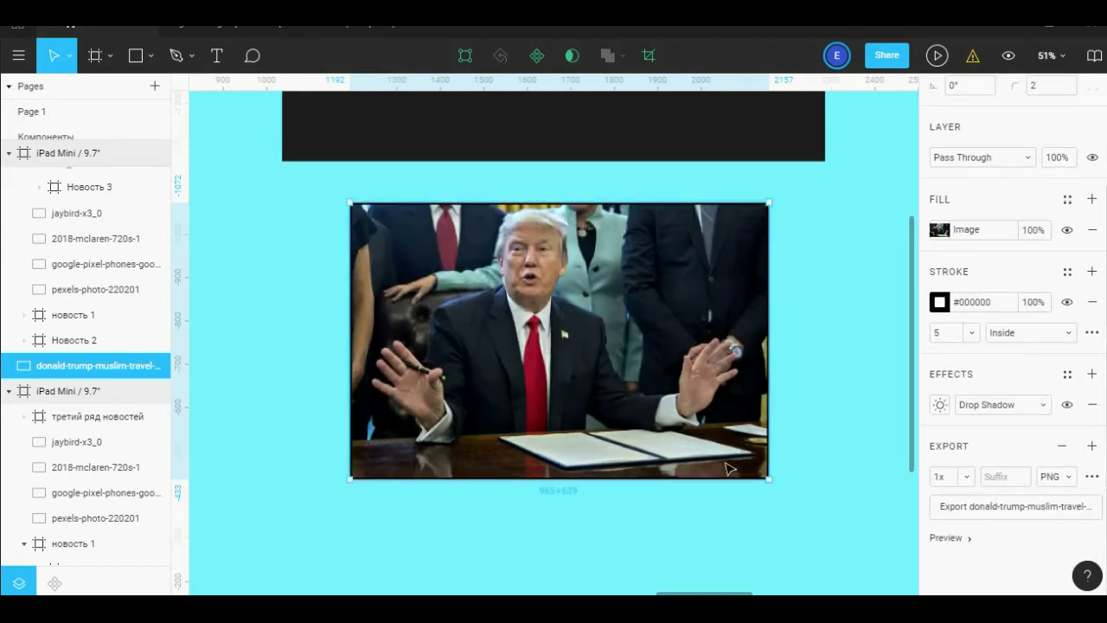
pyautogui.click(804, 460)
pyautogui.click(735, 444)
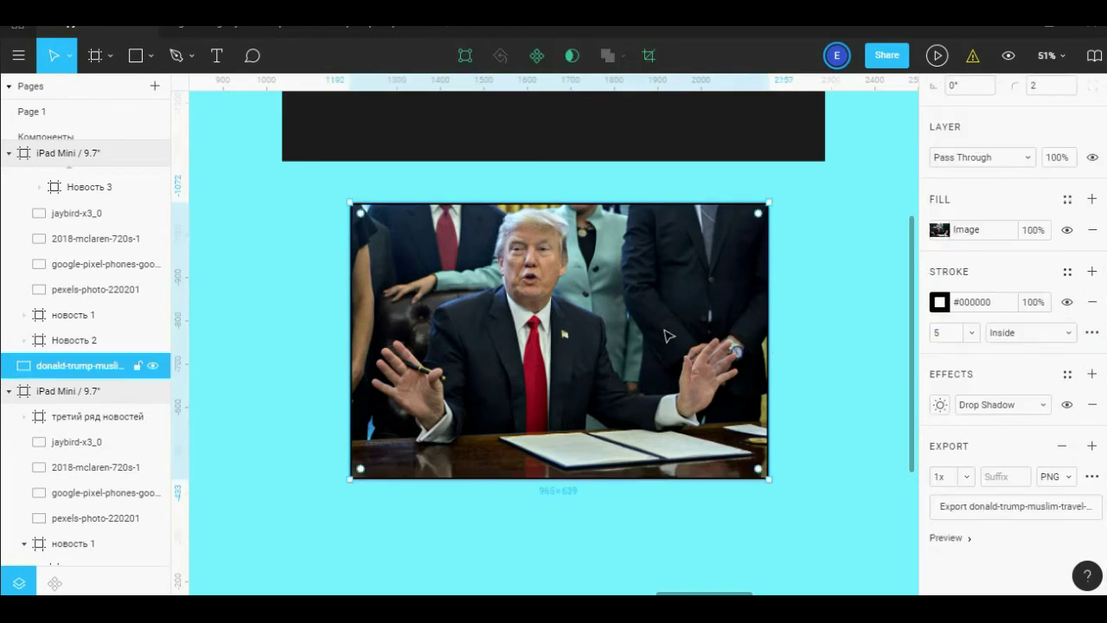
pyautogui.moveTo(691, 288)
pyautogui.click(1091, 301)
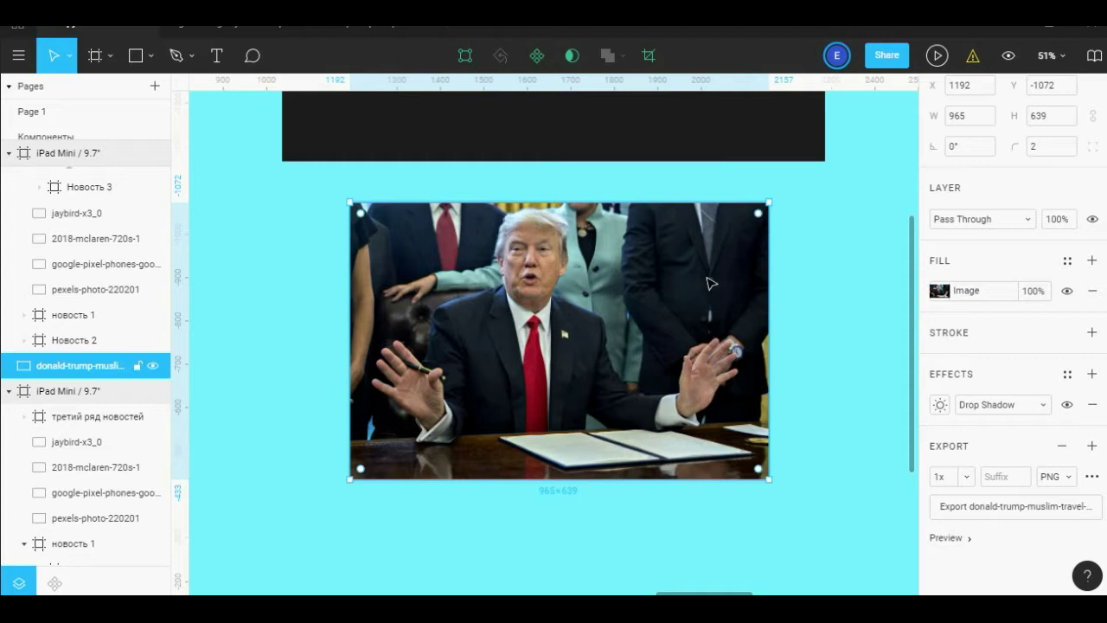
# - Open the photo's image fill settings beside it, test shortening the height to 443, and undo
pyautogui.click(939, 290)
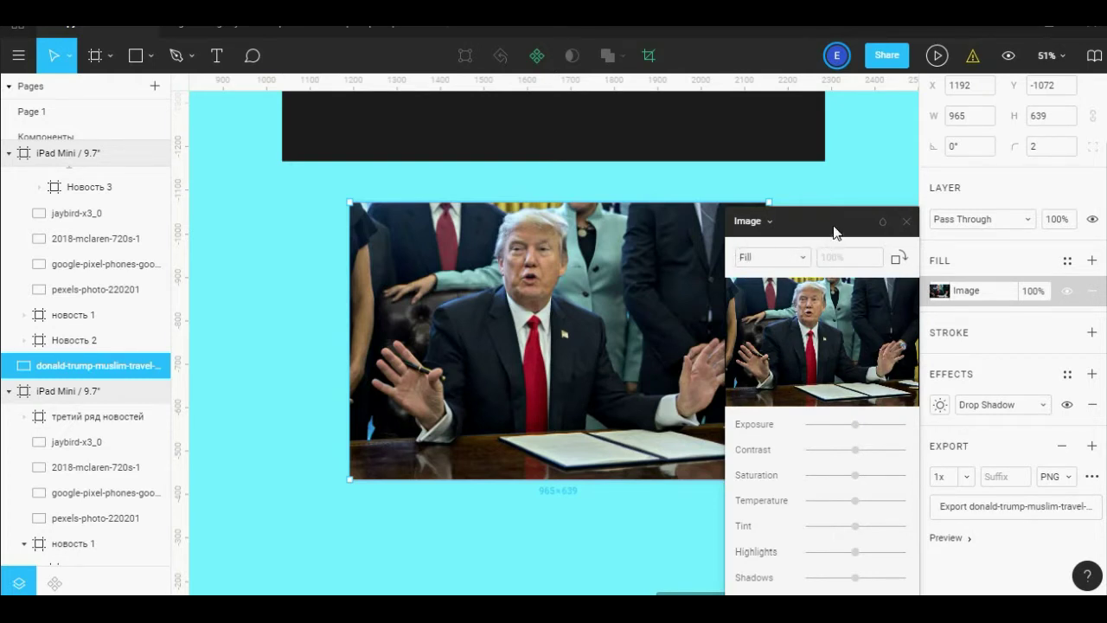
pyautogui.moveTo(835, 232); pyautogui.dragTo(902, 229)
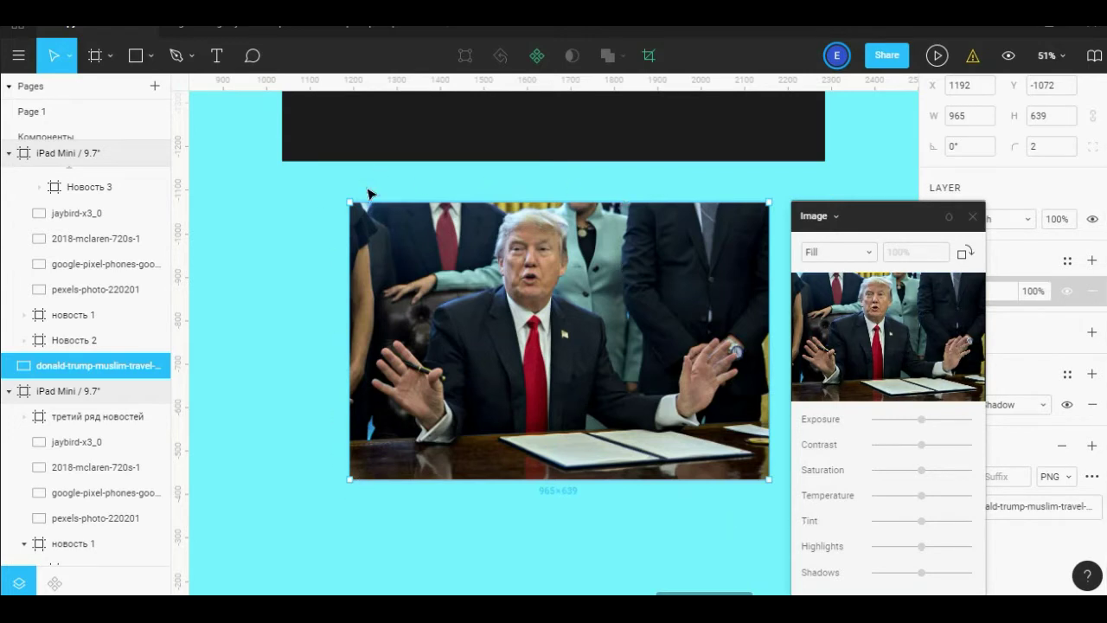
pyautogui.moveTo(579, 473); pyautogui.dragTo(579, 394)
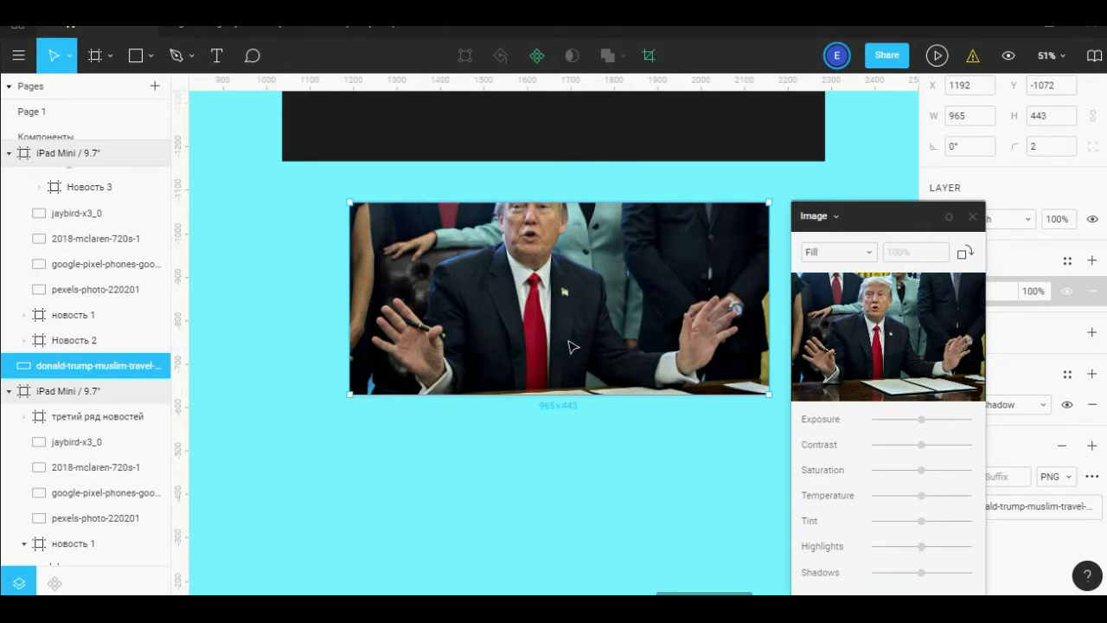
pyautogui.hotkey('ctrl', 'z')
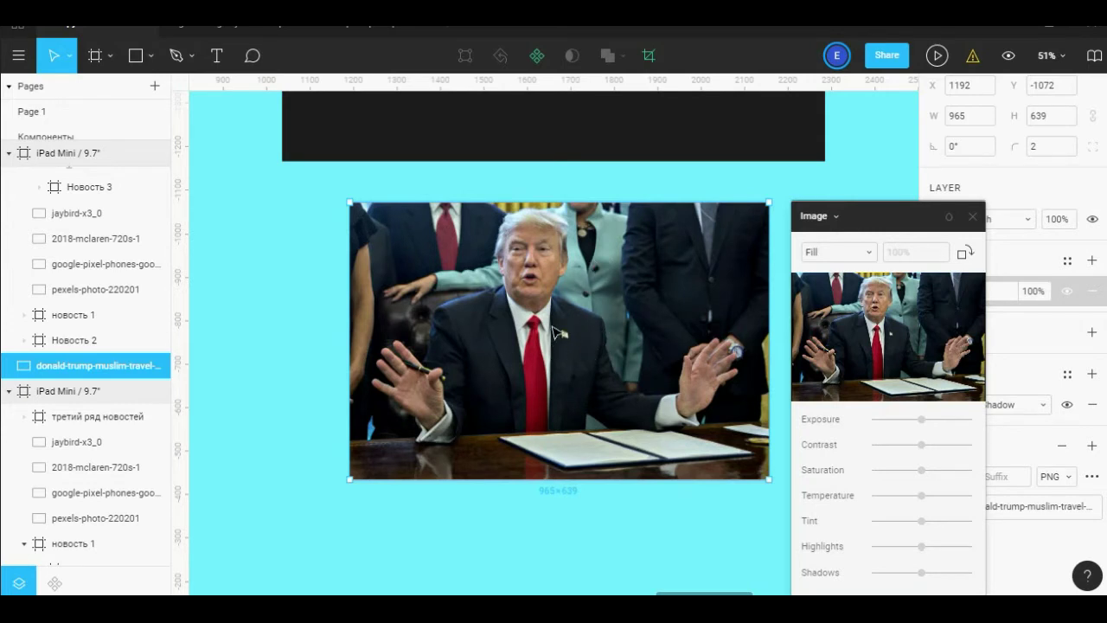
# - Test squashing, narrowing and corner-resizing the photo to 625×605, then restore it to 965×639
pyautogui.moveTo(591, 483); pyautogui.dragTo(602, 219)
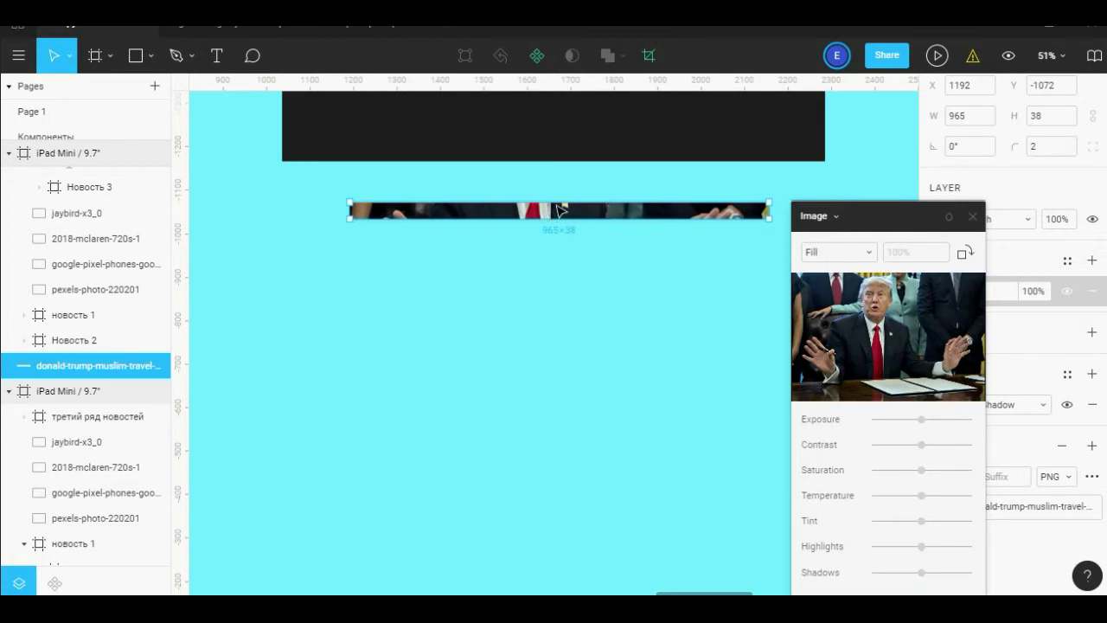
pyautogui.hotkey('ctrl', 'z')
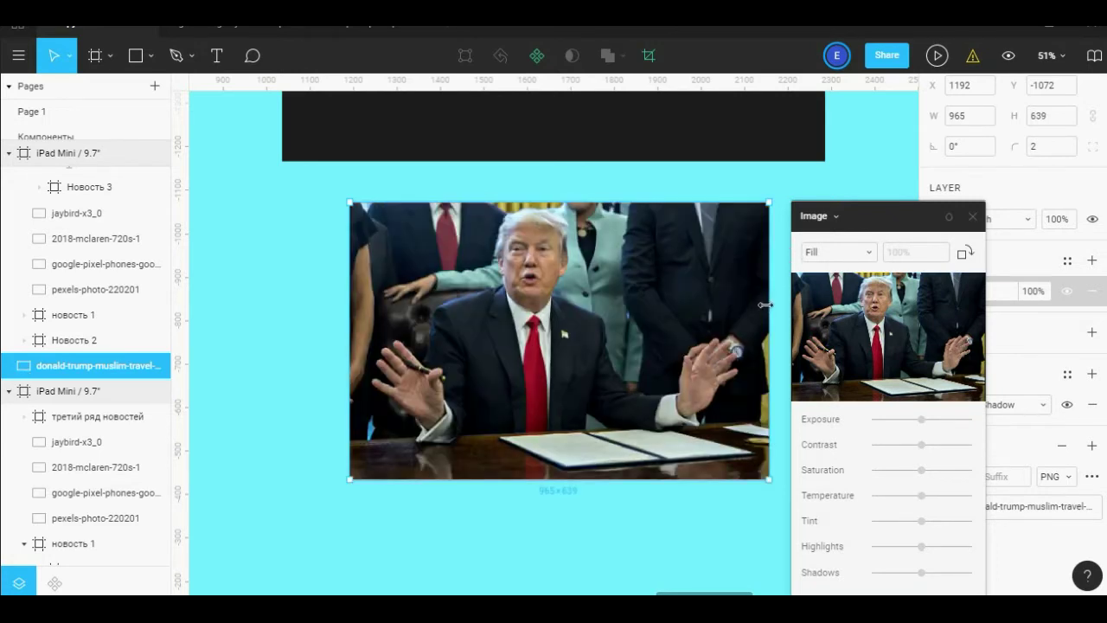
pyautogui.moveTo(764, 304); pyautogui.dragTo(370, 299)
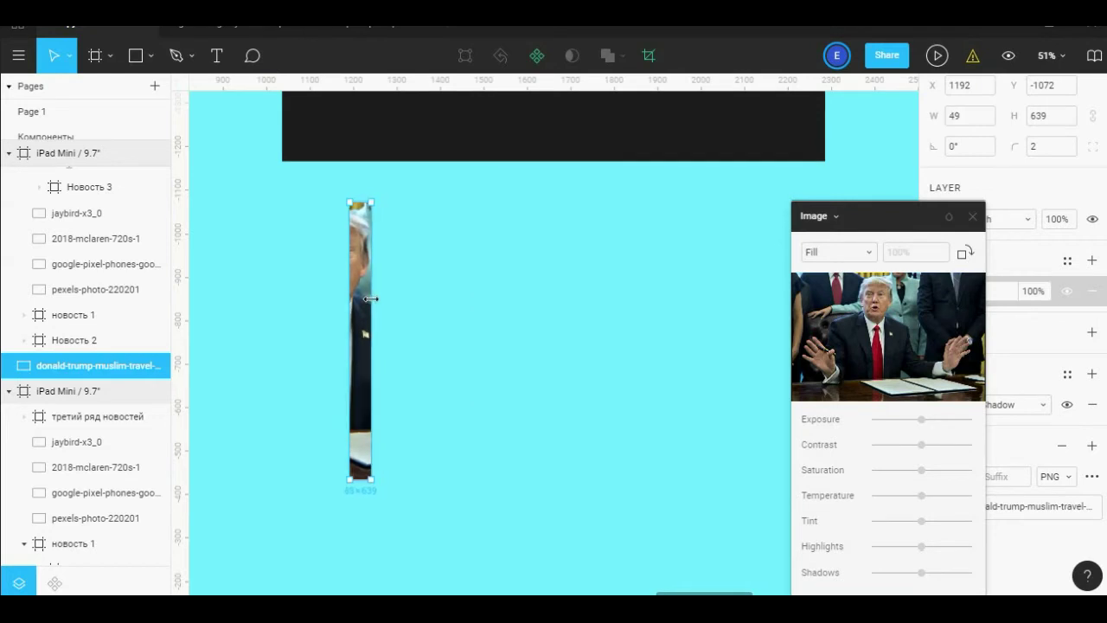
pyautogui.moveTo(370, 299); pyautogui.dragTo(769, 298)
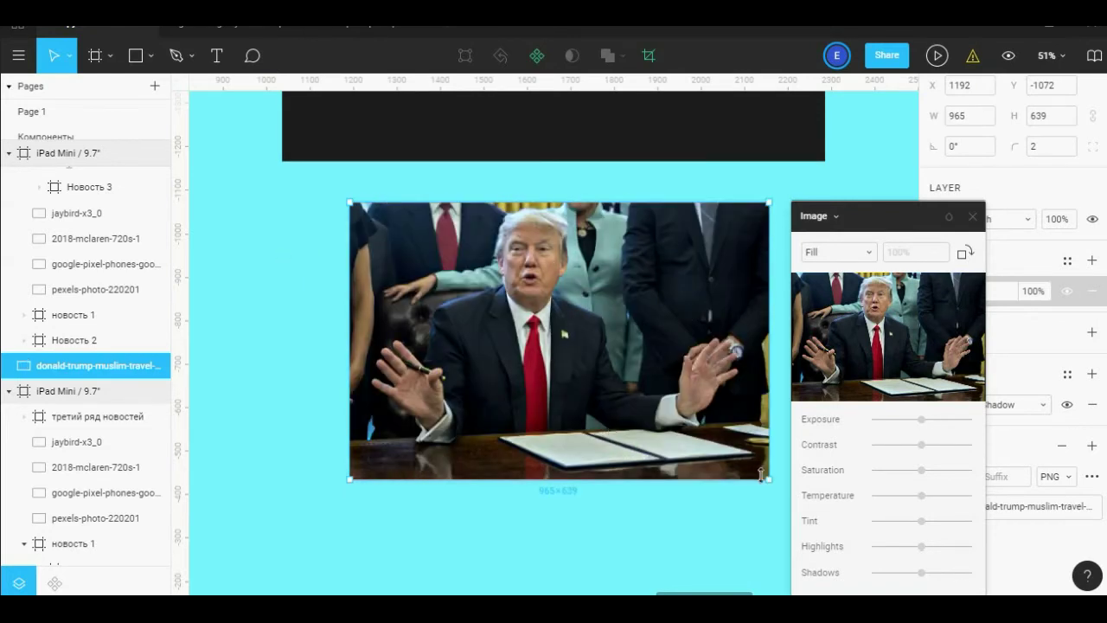
pyautogui.moveTo(619, 472); pyautogui.dragTo(505, 398)
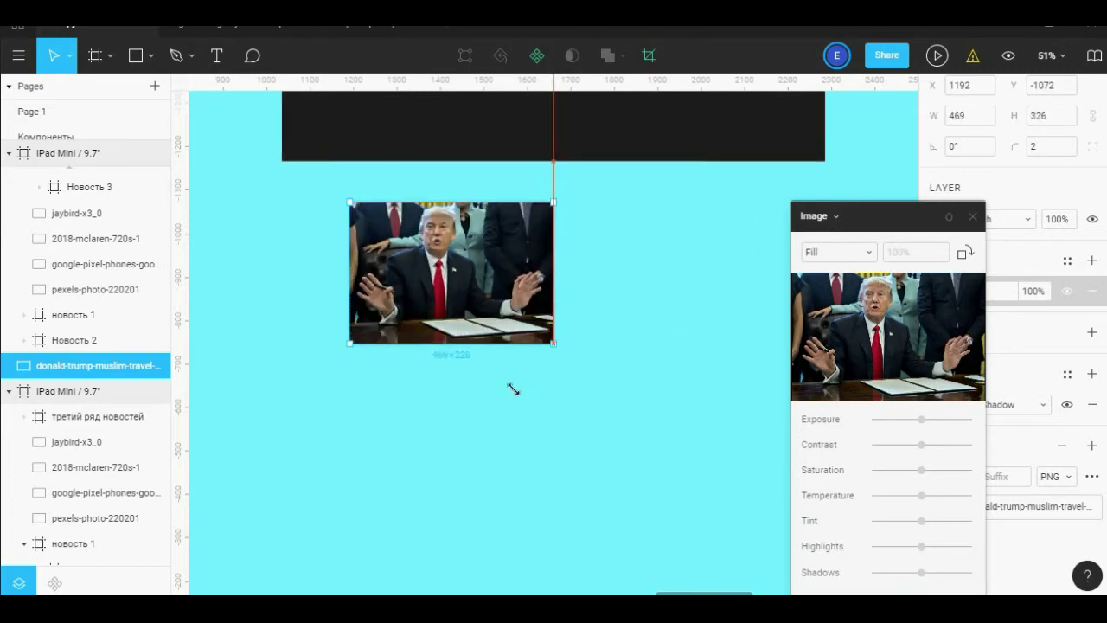
pyautogui.moveTo(503, 447); pyautogui.dragTo(620, 464)
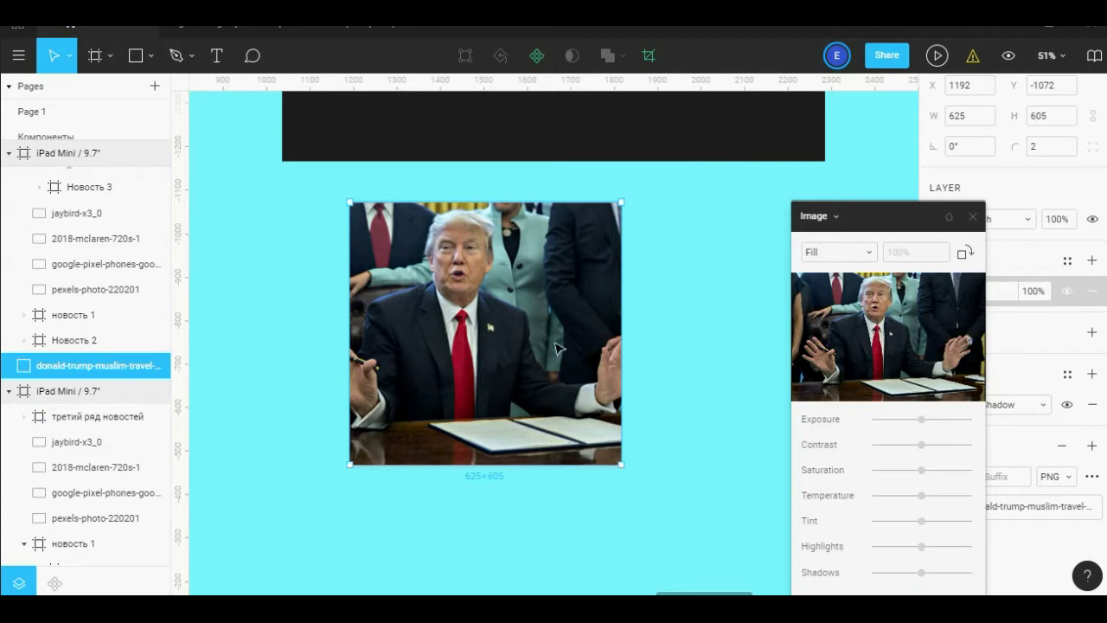
pyautogui.hotkey('ctrl', 'z')
pyautogui.hotkey('ctrl', 'z')
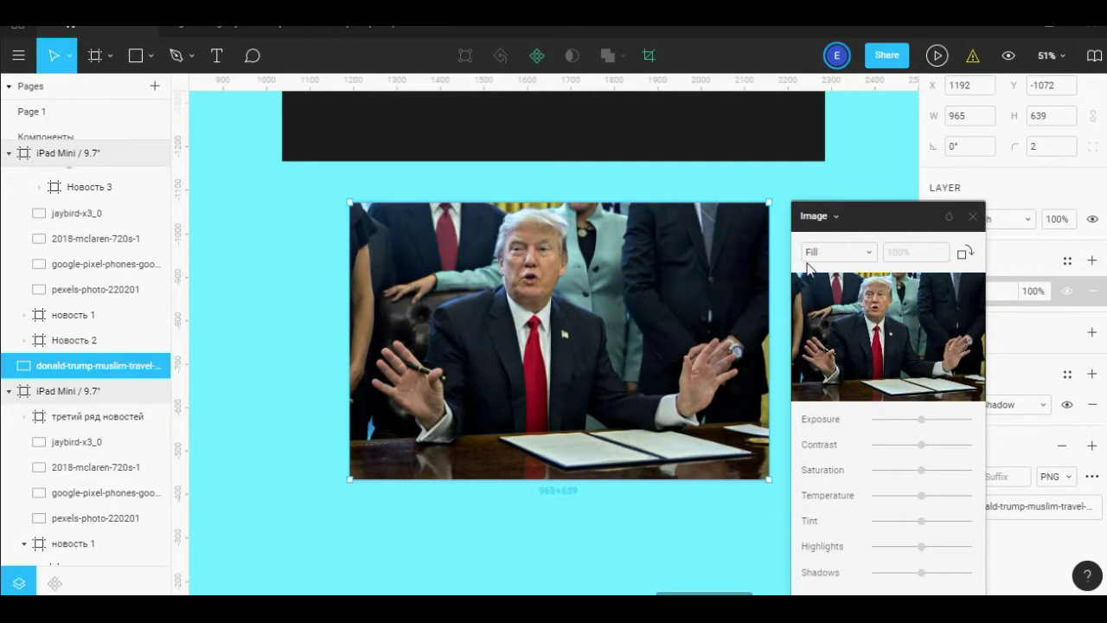
# - Switch the image fill to Fit and resize the frame to 978×1173, letterboxing the picture
pyautogui.click(871, 252)
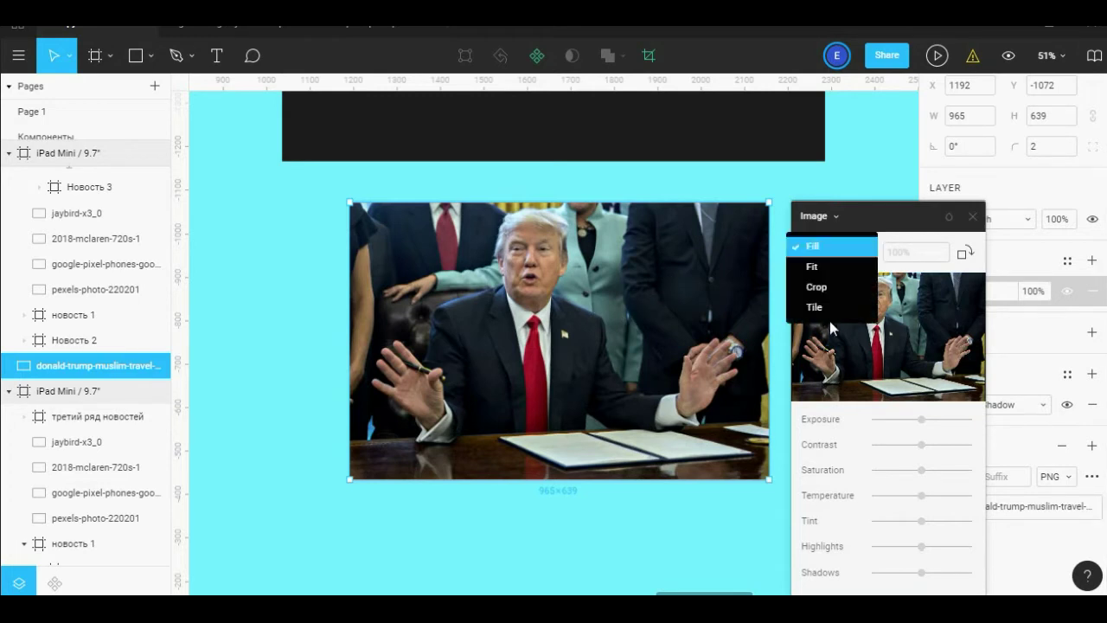
pyautogui.click(847, 268)
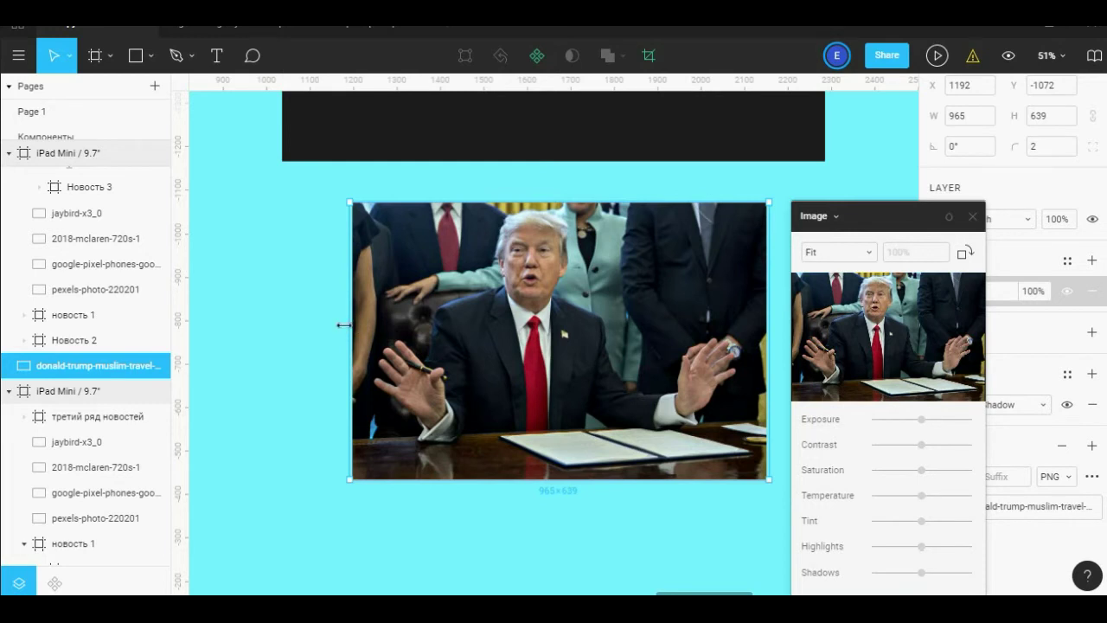
pyautogui.moveTo(345, 325); pyautogui.dragTo(216, 325)
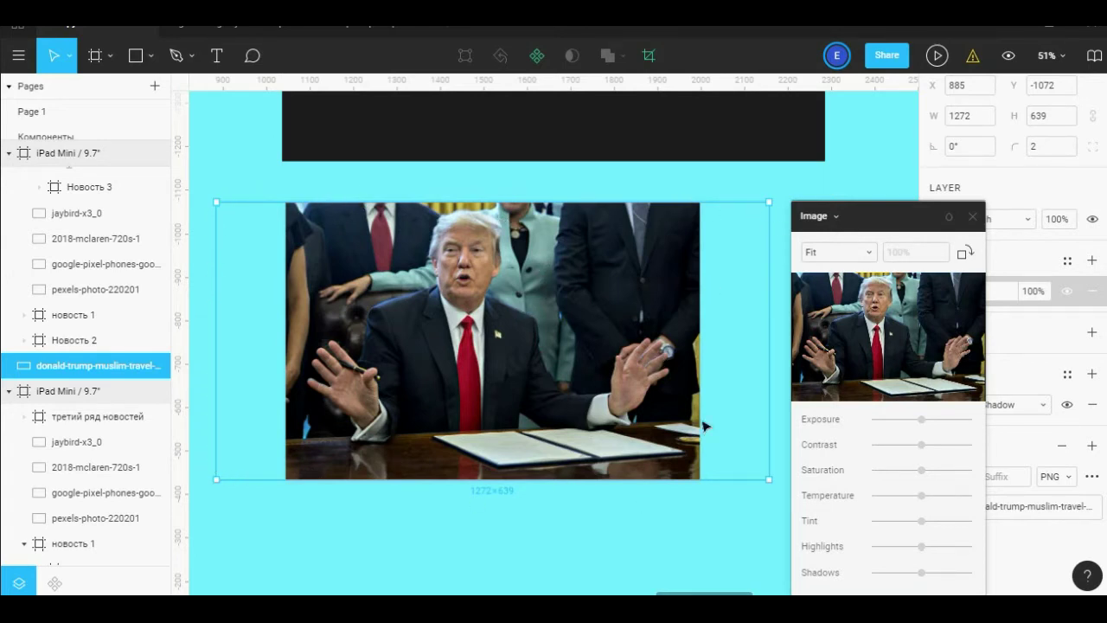
pyautogui.moveTo(769, 480); pyautogui.dragTo(572, 272)
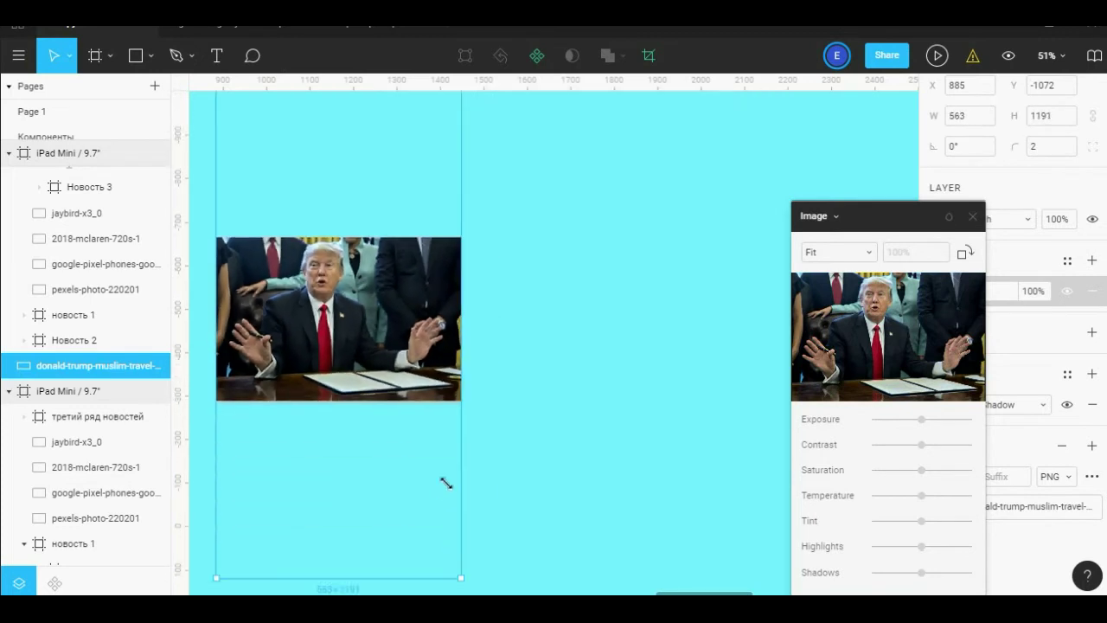
pyautogui.scroll(-2, 615, 360)
pyautogui.scroll(-1, 605, 346)
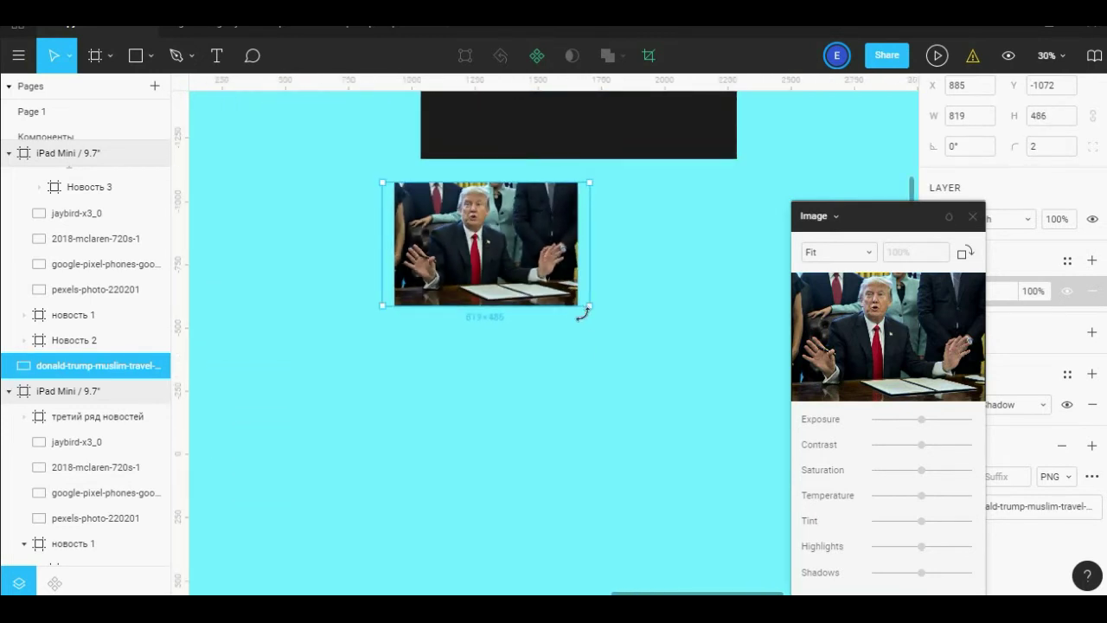
pyautogui.moveTo(591, 302); pyautogui.dragTo(620, 295)
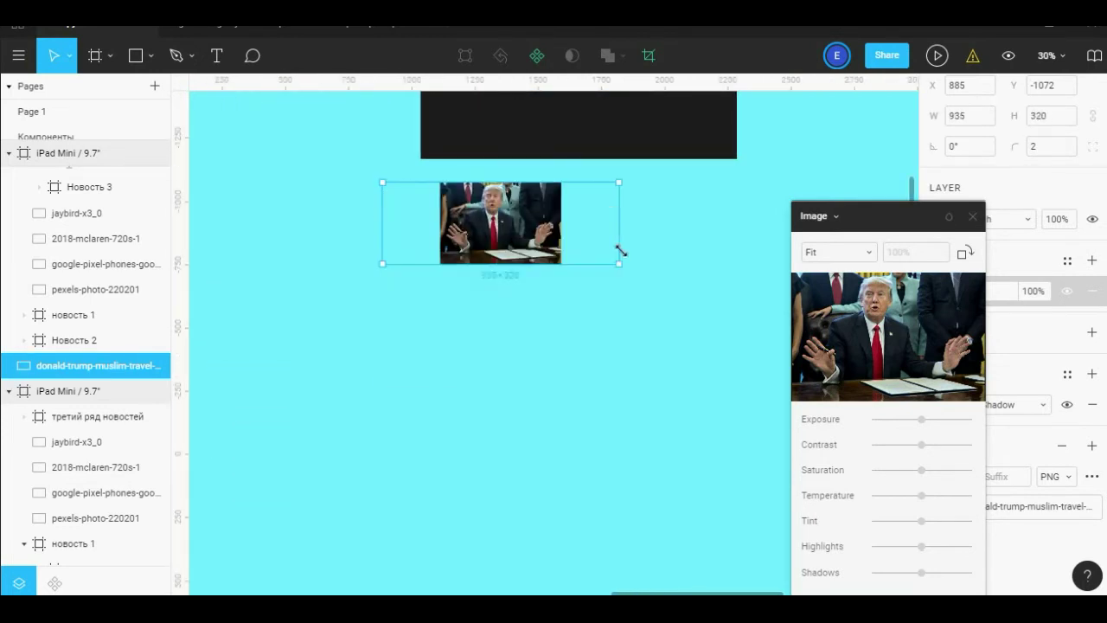
pyautogui.moveTo(638, 379); pyautogui.dragTo(629, 478)
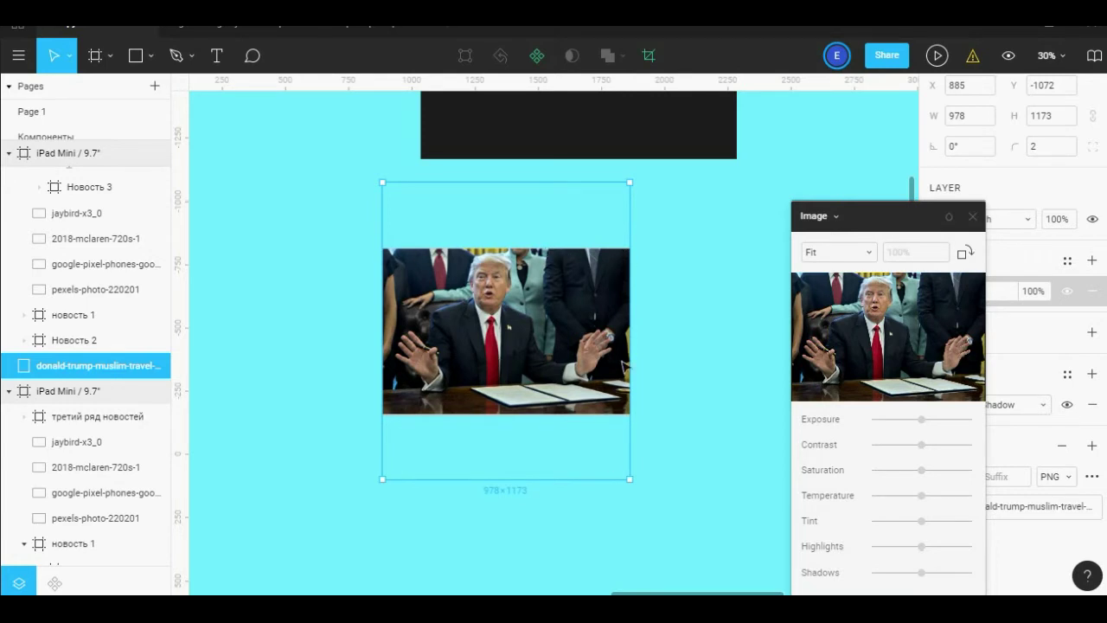
# - Switch the image fill to Crop and trim the photo to a narrow band
pyautogui.click(872, 254)
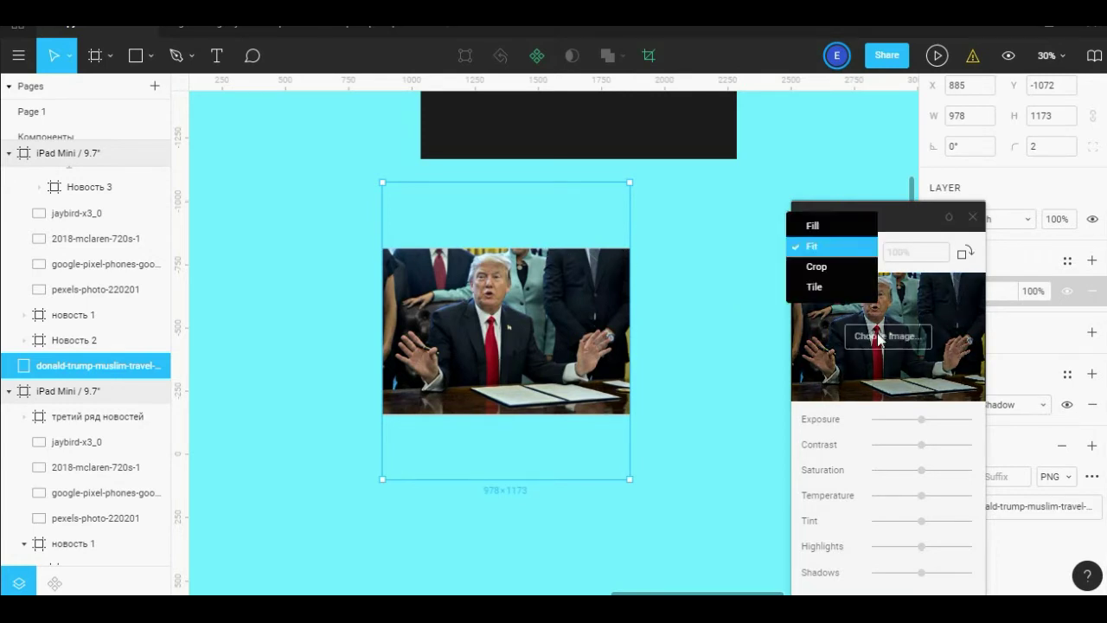
pyautogui.click(817, 267)
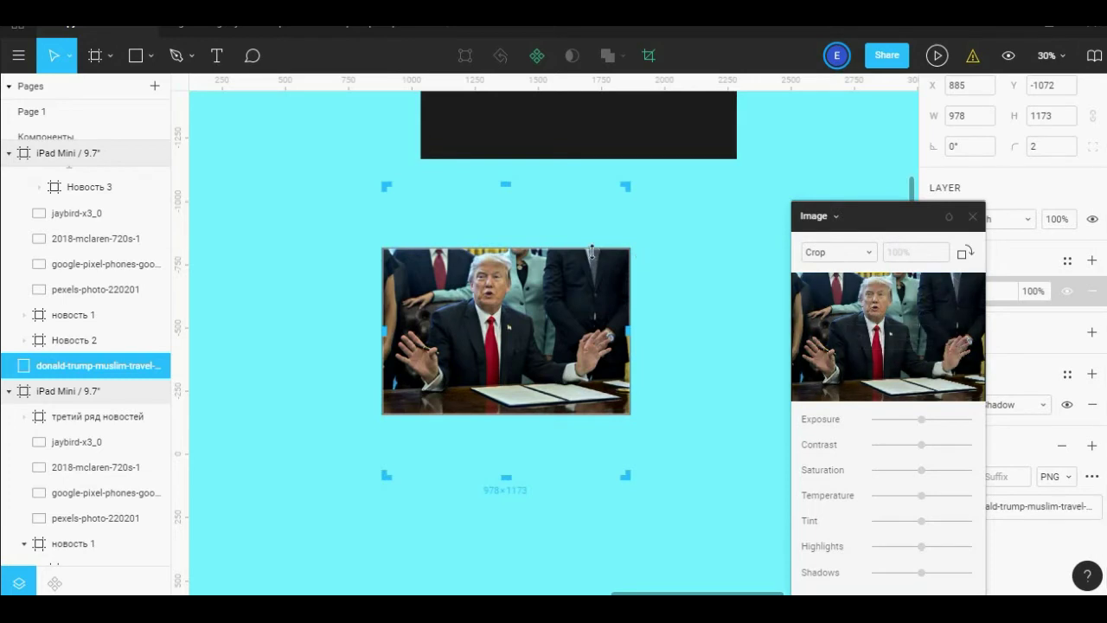
pyautogui.moveTo(506, 180); pyautogui.dragTo(506, 285)
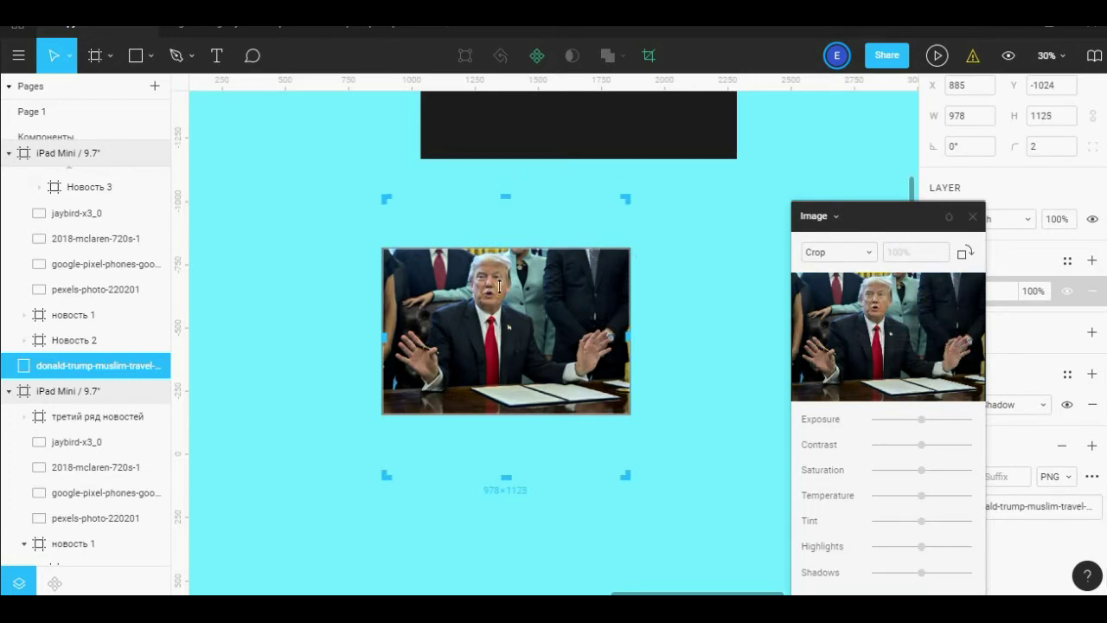
pyautogui.moveTo(514, 486); pyautogui.dragTo(506, 357)
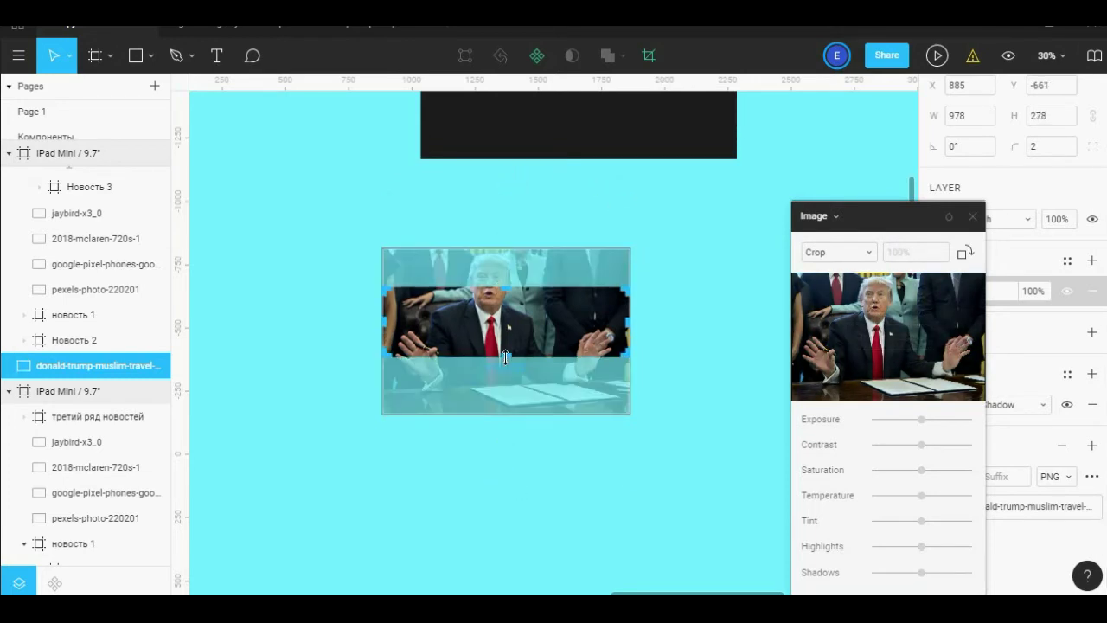
pyautogui.press('Return')
pyautogui.click(723, 390)
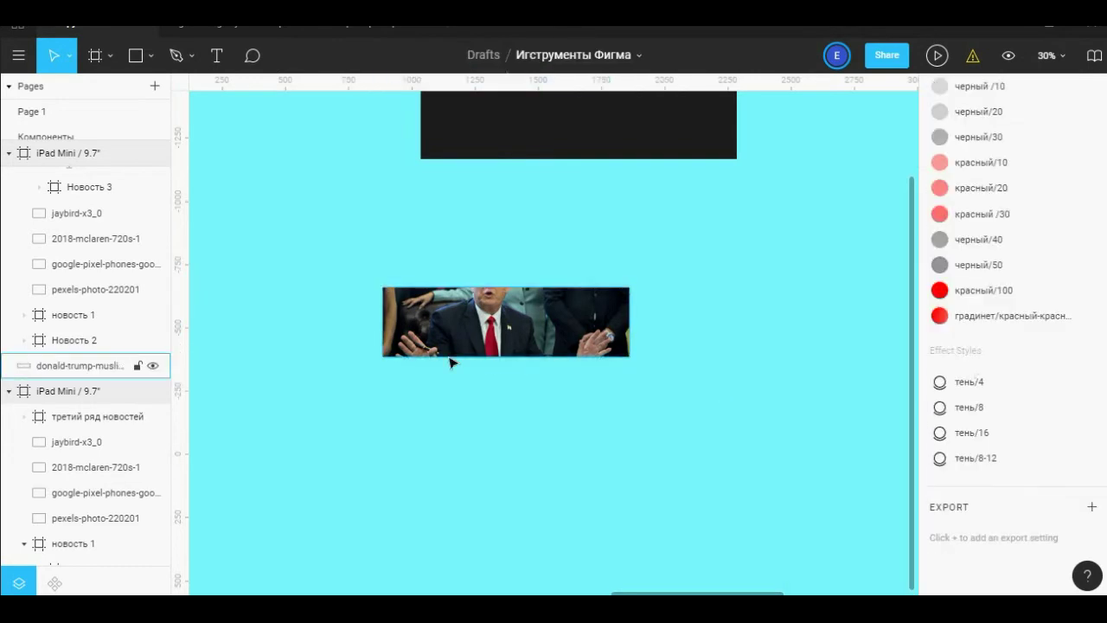
pyautogui.click(595, 328)
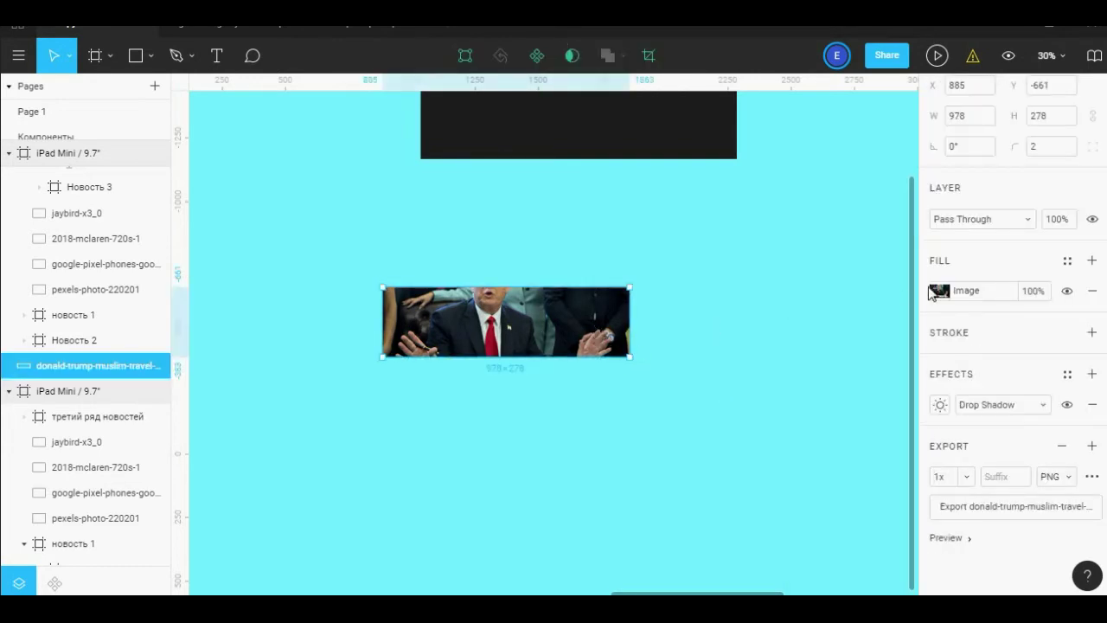
# - Set the image fill back to Fill, enlarge the photo to 1616×1037, and move it to X 853, Y -963
pyautogui.click(939, 291)
pyautogui.click(770, 261)
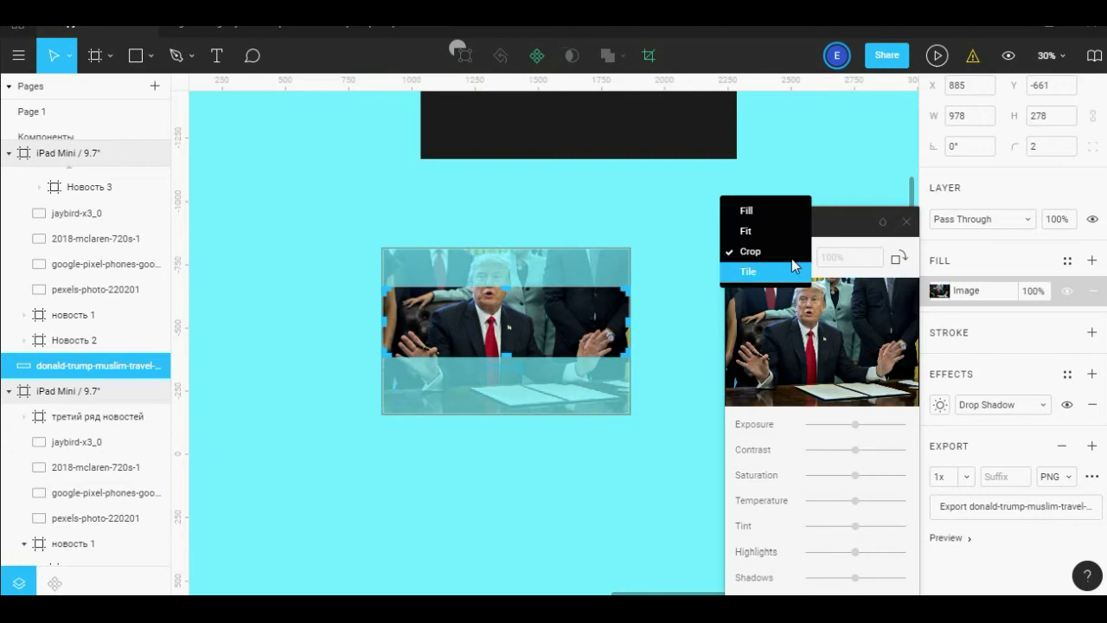
pyautogui.click(761, 210)
pyautogui.click(884, 221)
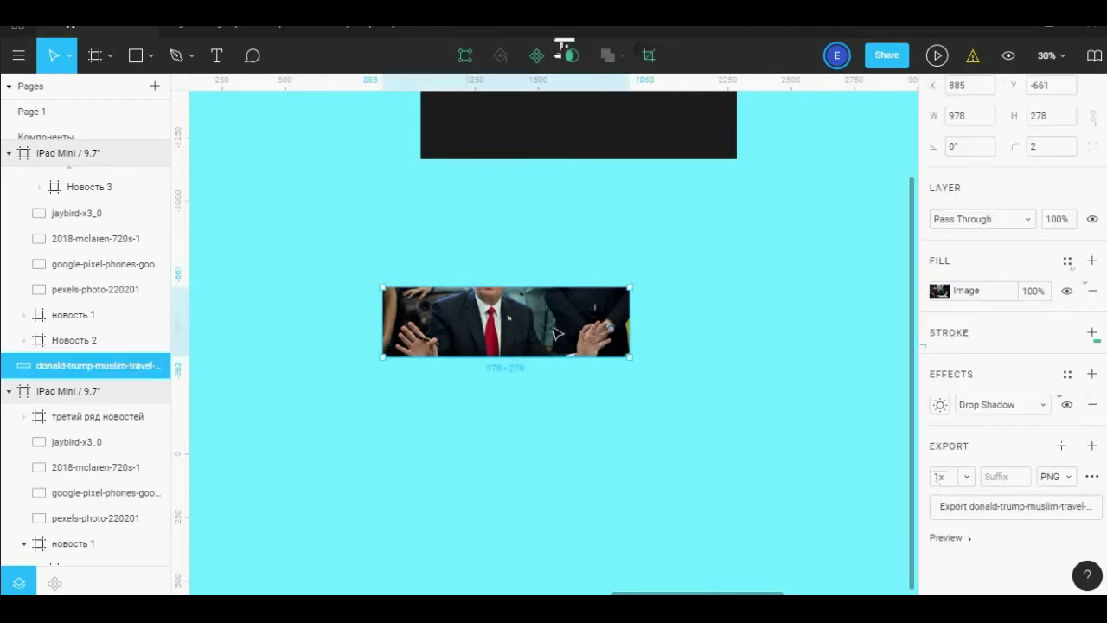
pyautogui.moveTo(630, 356)
pyautogui.mouseDown()
pyautogui.moveTo(663, 444)
pyautogui.moveTo(561, 460)
pyautogui.moveTo(654, 536)
pyautogui.moveTo(721, 549)
pyautogui.moveTo(796, 534)
pyautogui.moveTo(790, 548)
pyautogui.mouseUp()
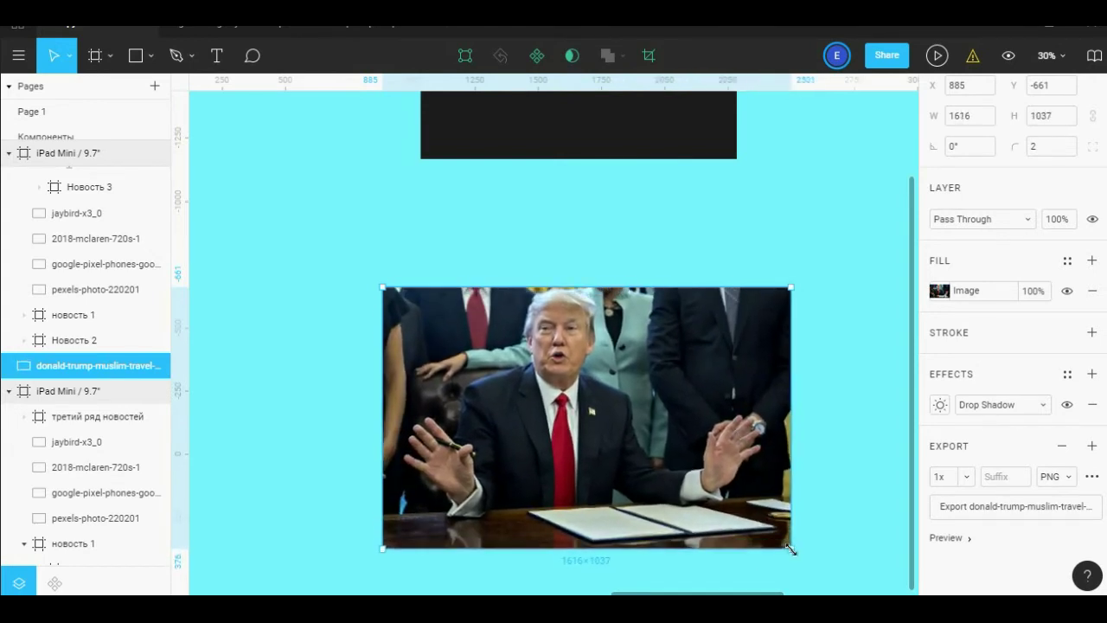
pyautogui.moveTo(665, 475); pyautogui.dragTo(655, 398)
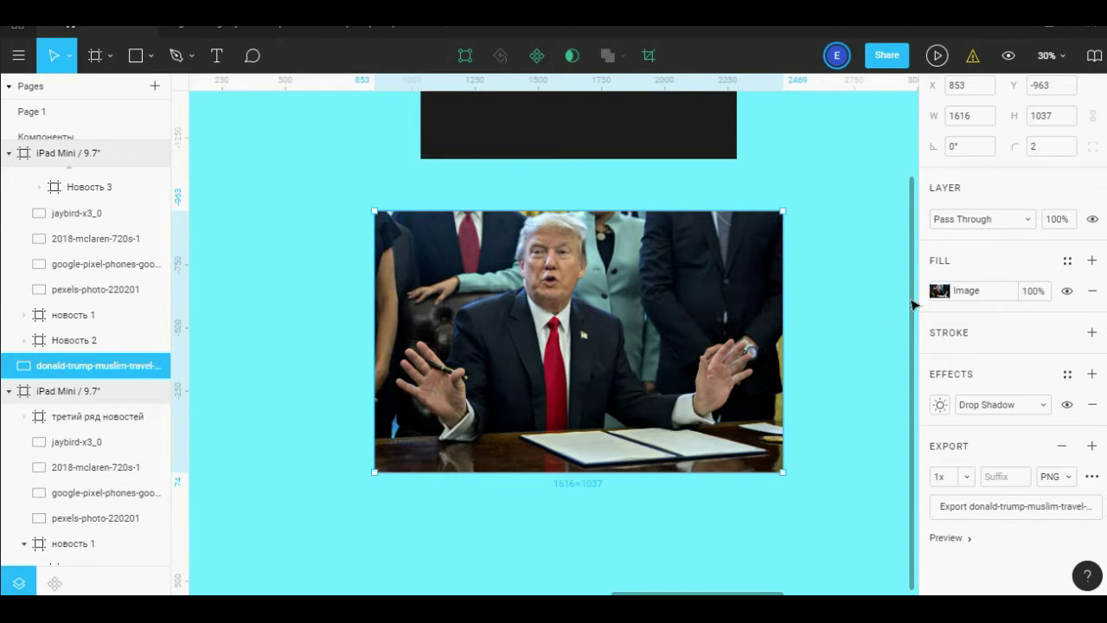
# - Set the photo's image fill mode to Crop and close the image settings
pyautogui.click(939, 291)
pyautogui.click(939, 291)
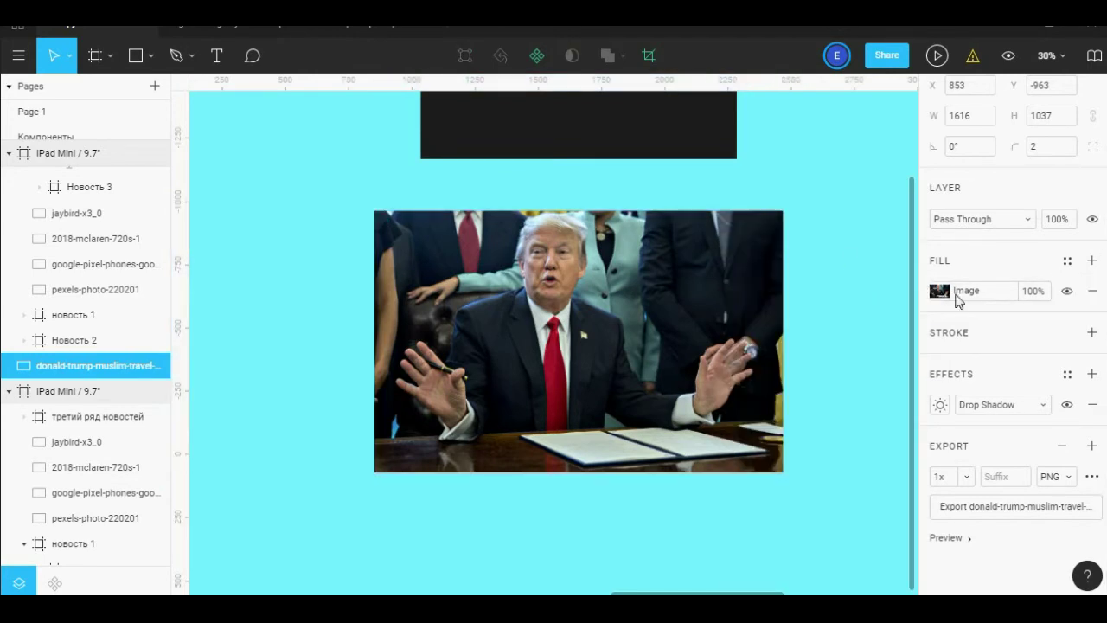
pyautogui.click(939, 291)
pyautogui.click(791, 256)
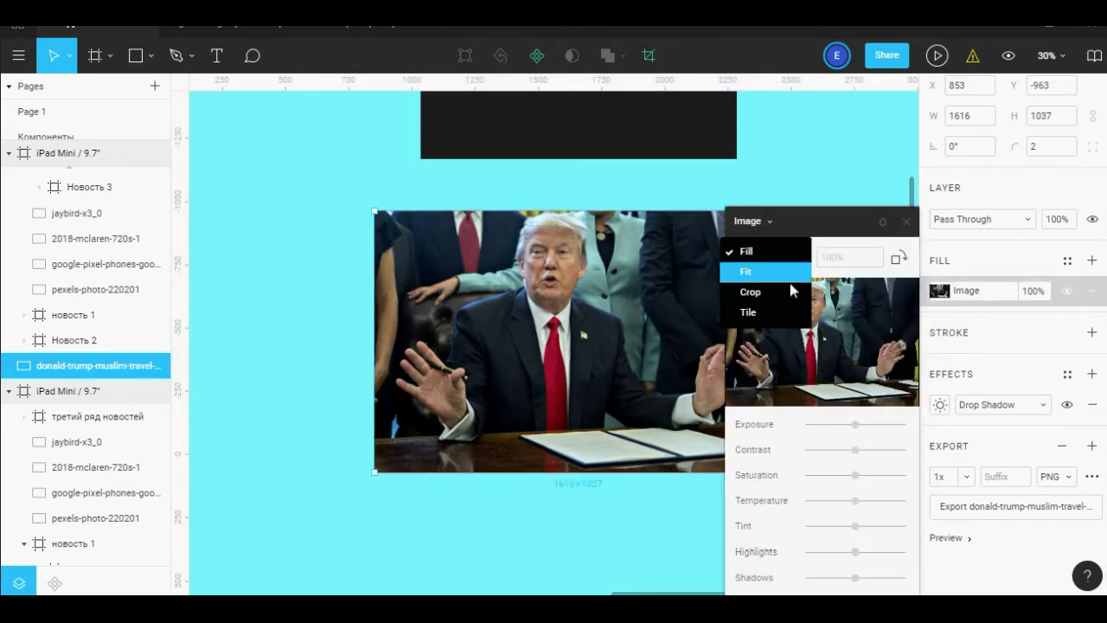
pyautogui.click(787, 294)
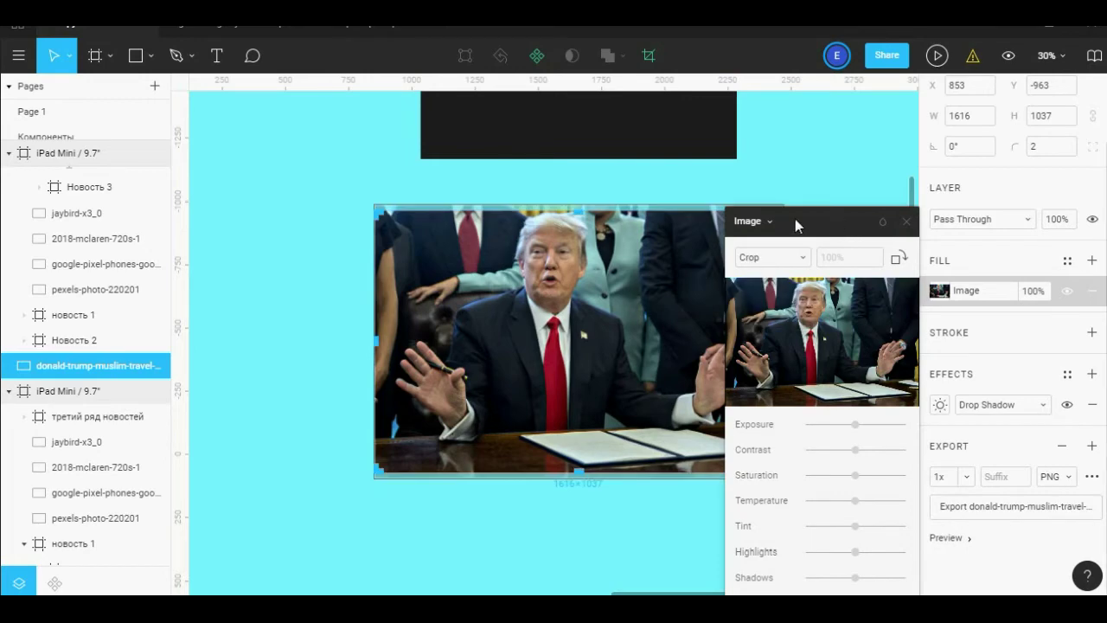
pyautogui.moveTo(795, 219); pyautogui.dragTo(203, 182)
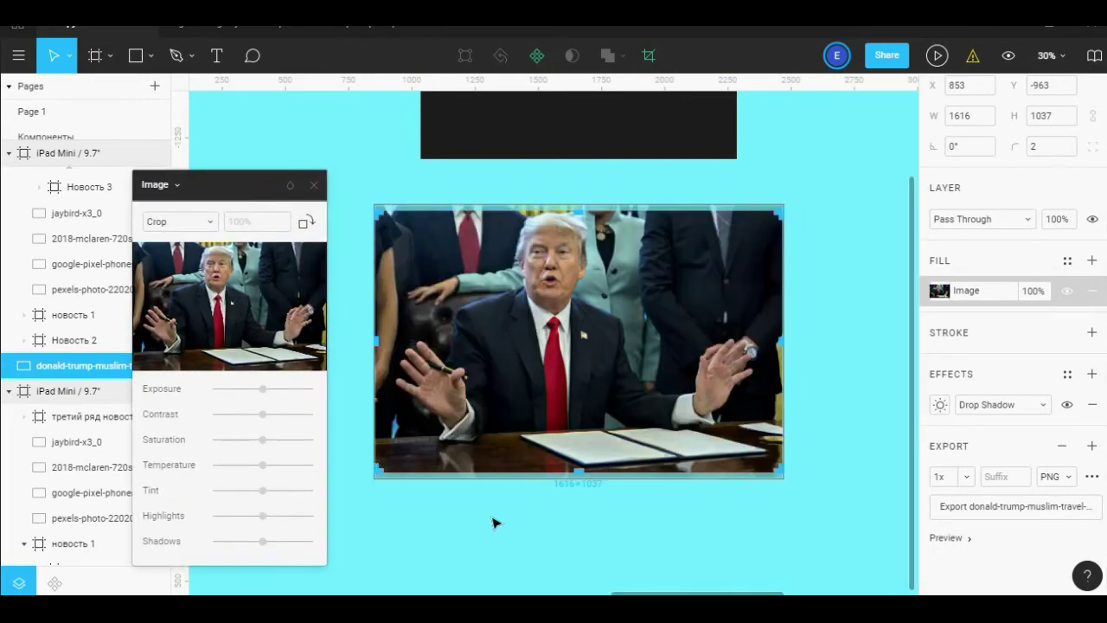
pyautogui.press('Escape')
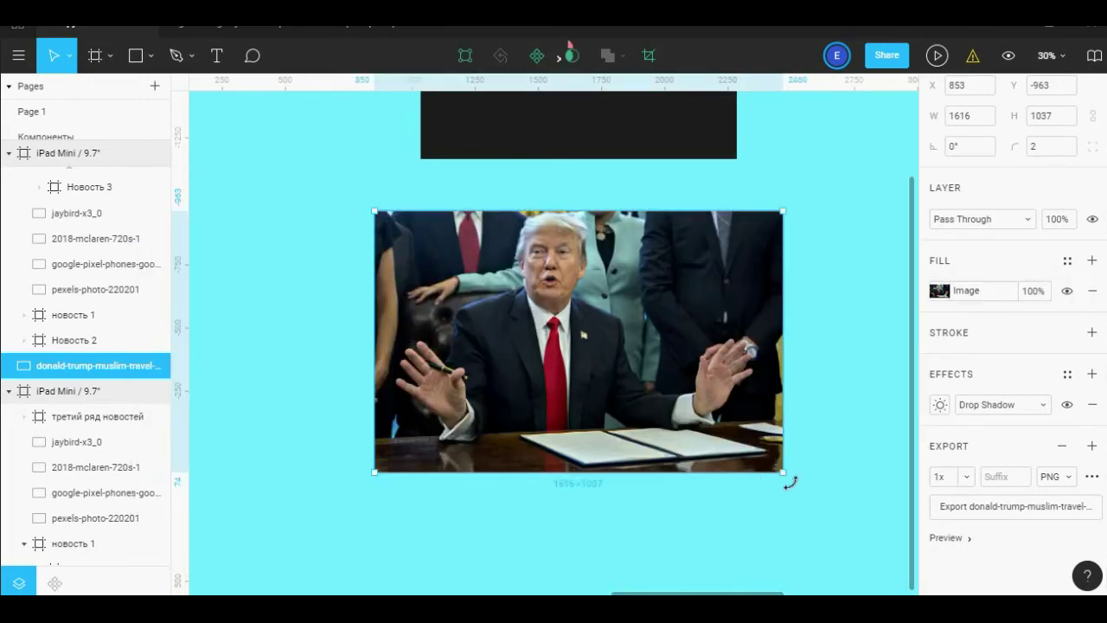
pyautogui.moveTo(782, 474)
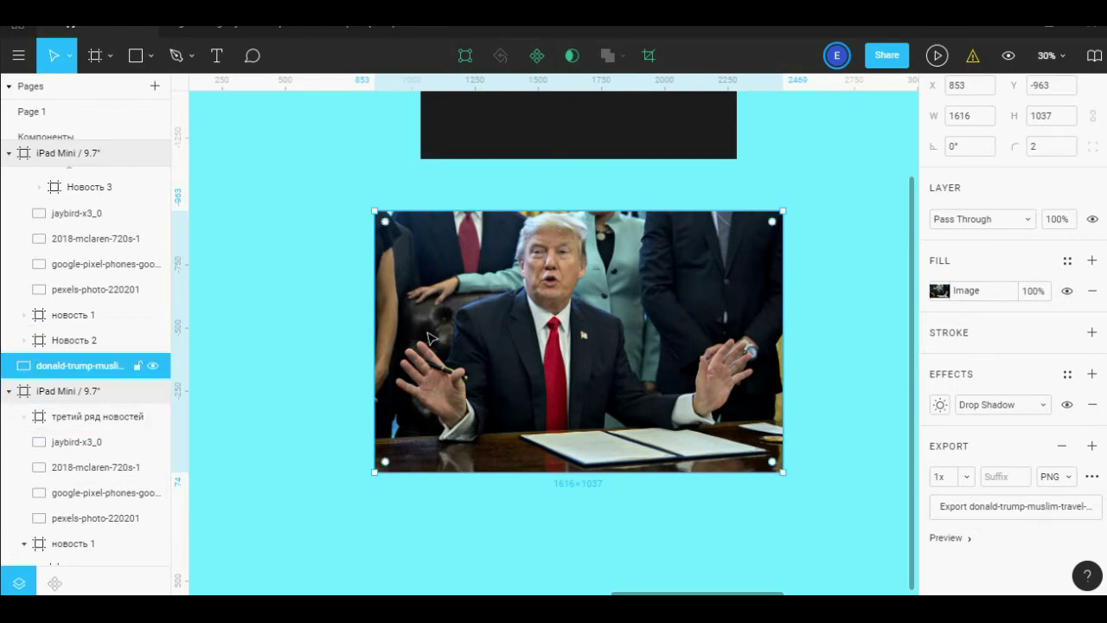
# - Test rotating and corner-resizing the photo, then undo back to 1616×1037 with no rotation
pyautogui.moveTo(785, 476)
pyautogui.mouseDown()
pyautogui.moveTo(918, 542)
pyautogui.moveTo(813, 525)
pyautogui.mouseUp()
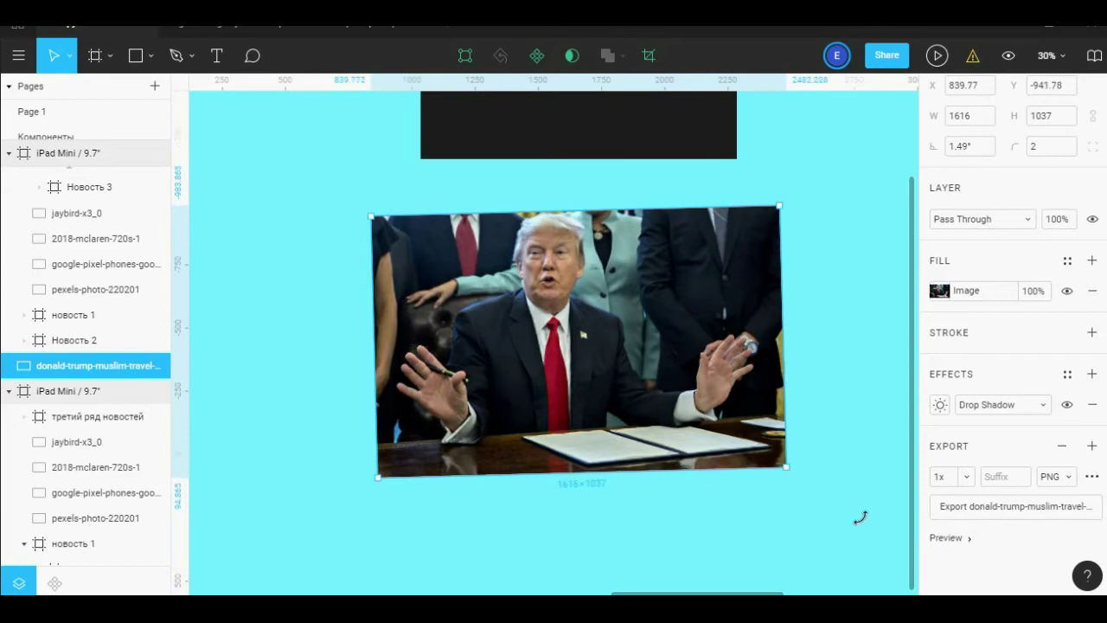
pyautogui.click(813, 525)
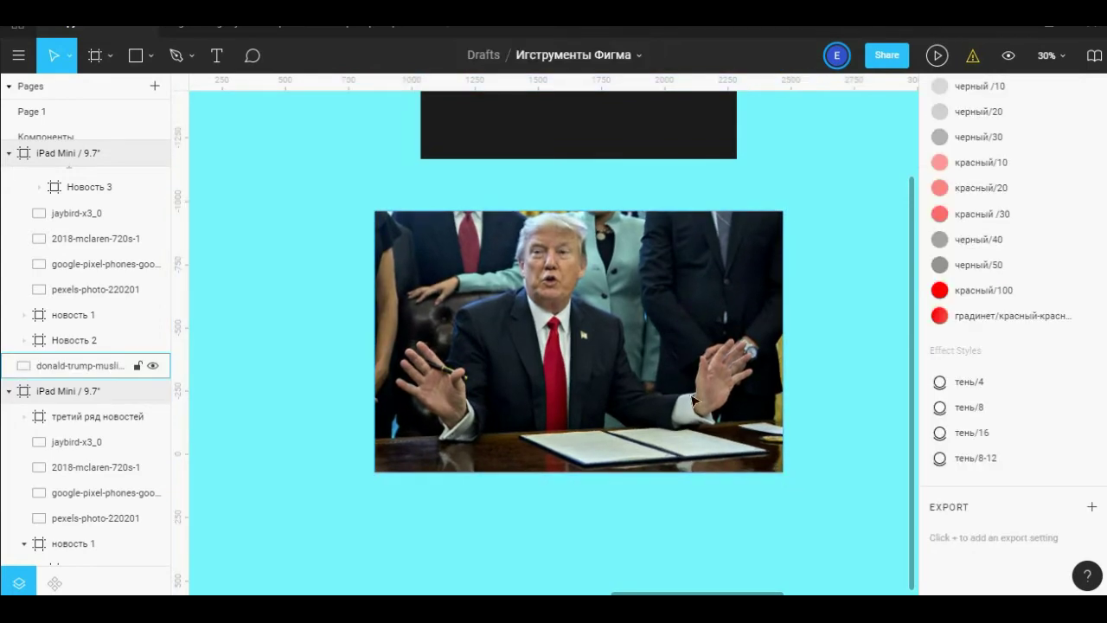
pyautogui.click(777, 466)
pyautogui.moveTo(816, 489)
pyautogui.mouseDown()
pyautogui.moveTo(747, 506)
pyautogui.moveTo(781, 504)
pyautogui.moveTo(778, 375)
pyautogui.moveTo(749, 501)
pyautogui.moveTo(835, 449)
pyautogui.mouseUp()
pyautogui.hotkey('ctrl', 'z')
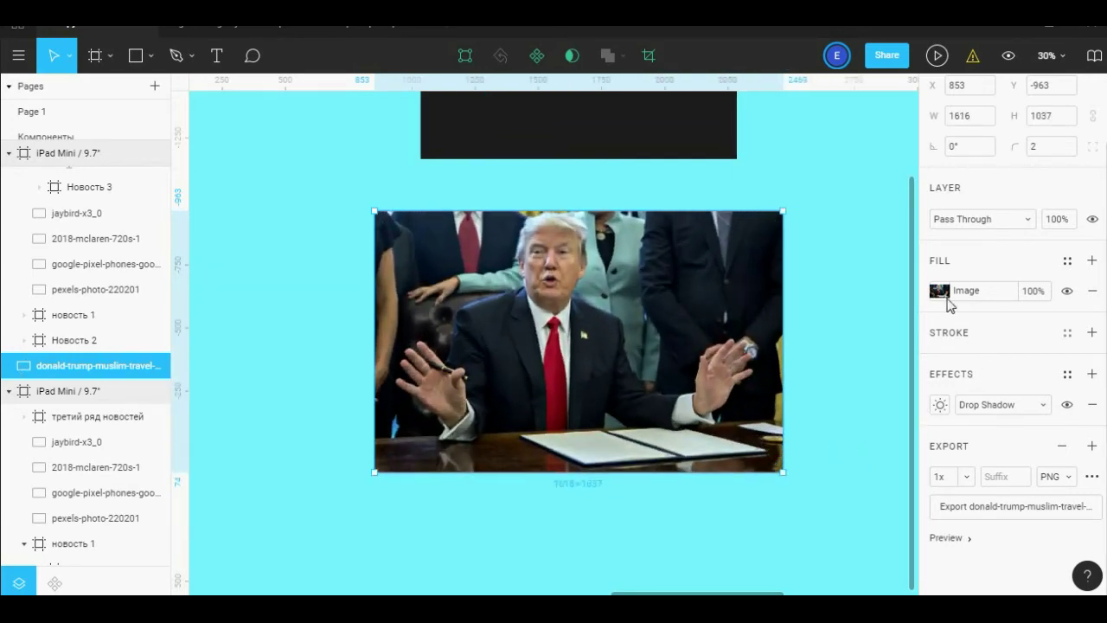
# - Set the image fill to Tile and adjust the tile scale to 99.33%
pyautogui.click(940, 296)
pyautogui.click(801, 260)
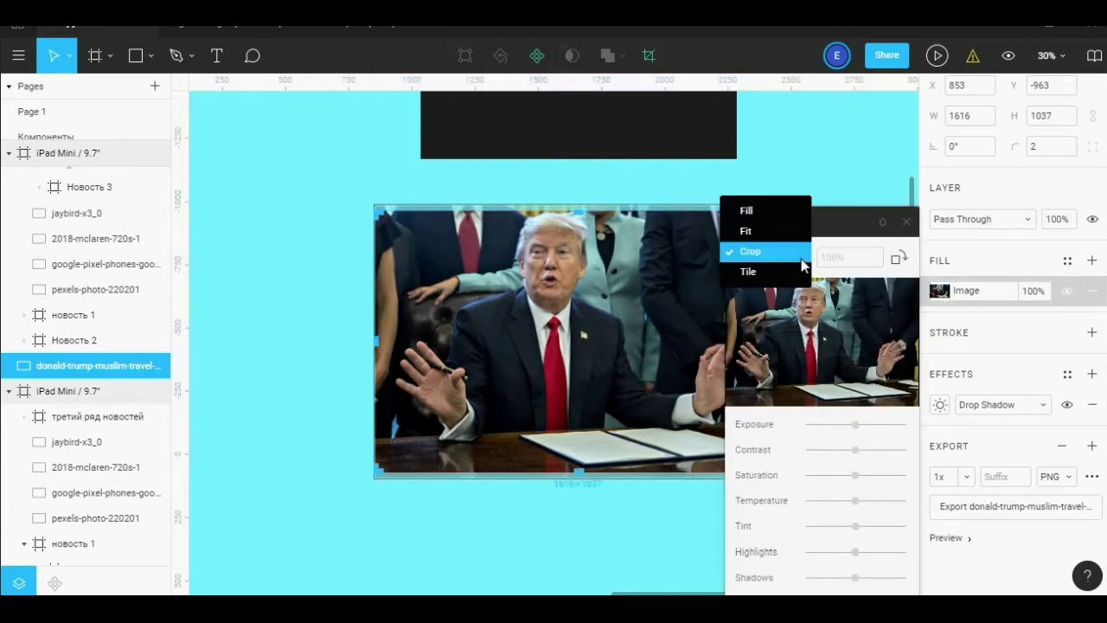
pyautogui.click(784, 272)
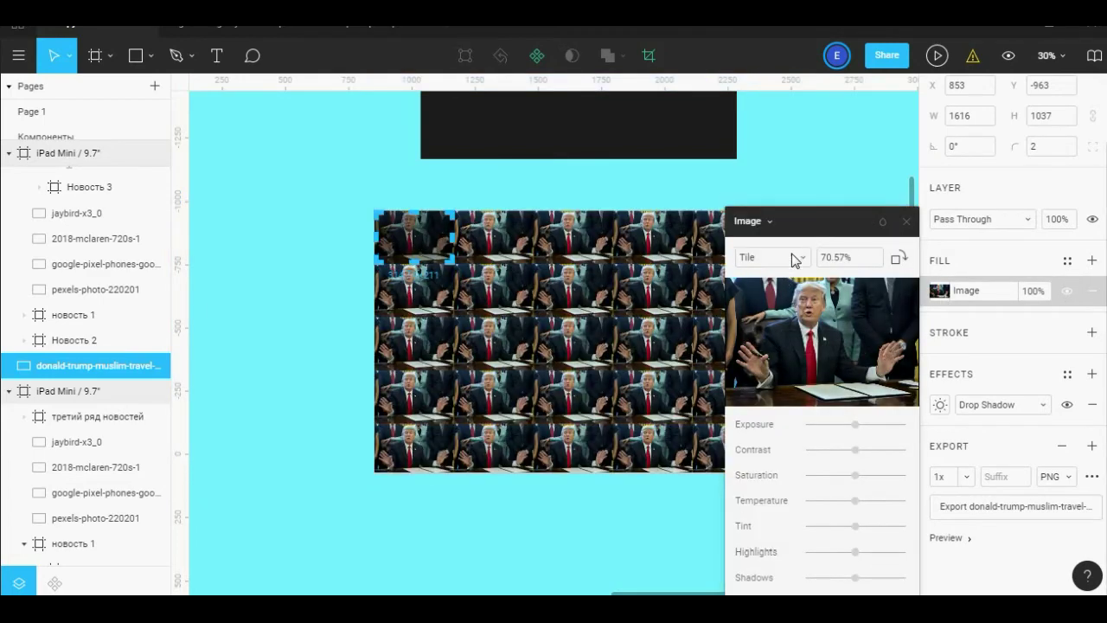
pyautogui.moveTo(835, 232); pyautogui.dragTo(242, 216)
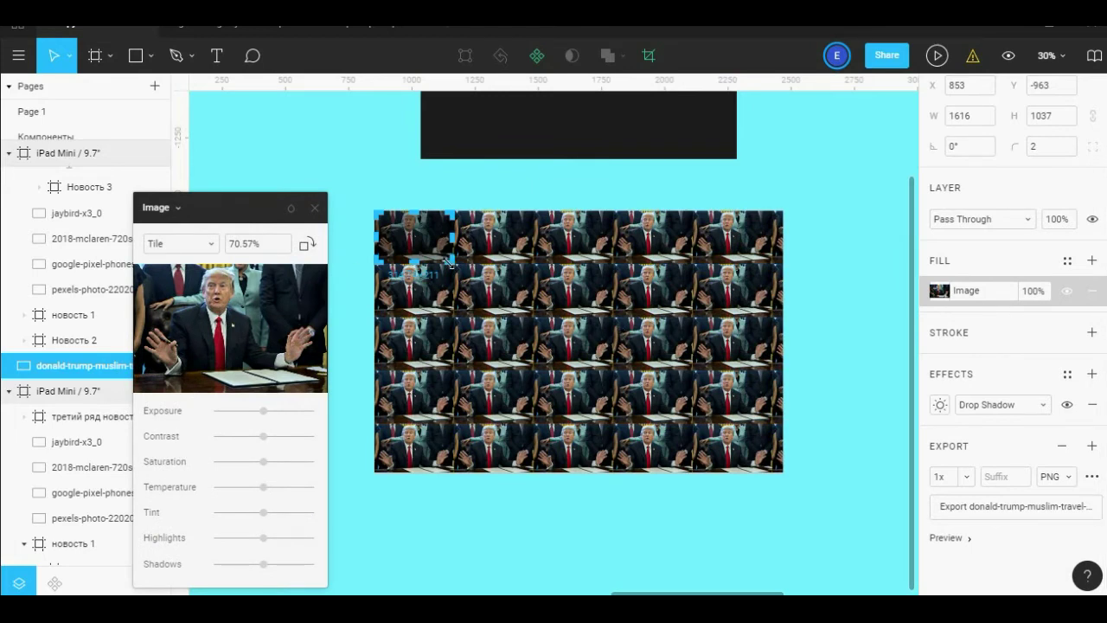
pyautogui.moveTo(450, 262); pyautogui.dragTo(502, 272)
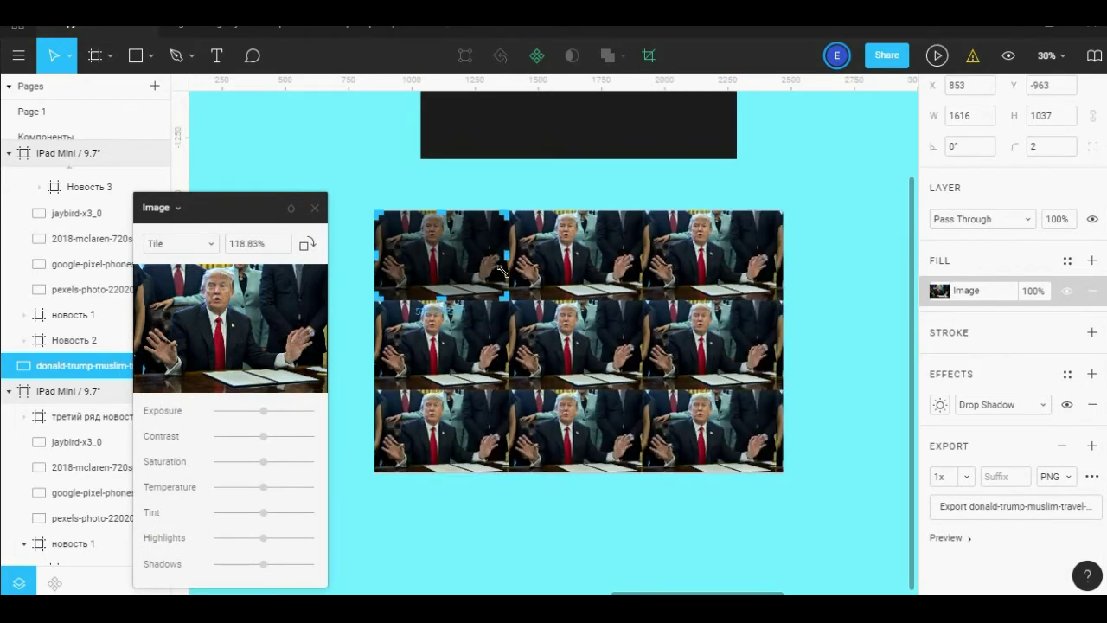
pyautogui.moveTo(503, 271)
pyautogui.mouseDown()
pyautogui.moveTo(617, 360)
pyautogui.moveTo(486, 269)
pyautogui.moveTo(391, 230)
pyautogui.mouseUp()
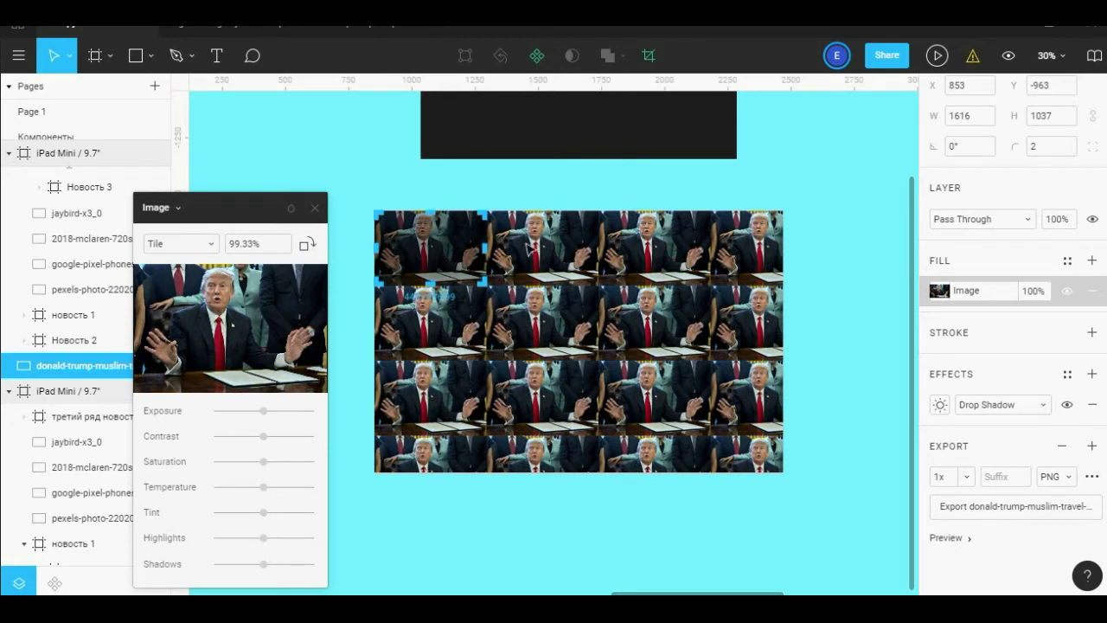
pyautogui.click(314, 207)
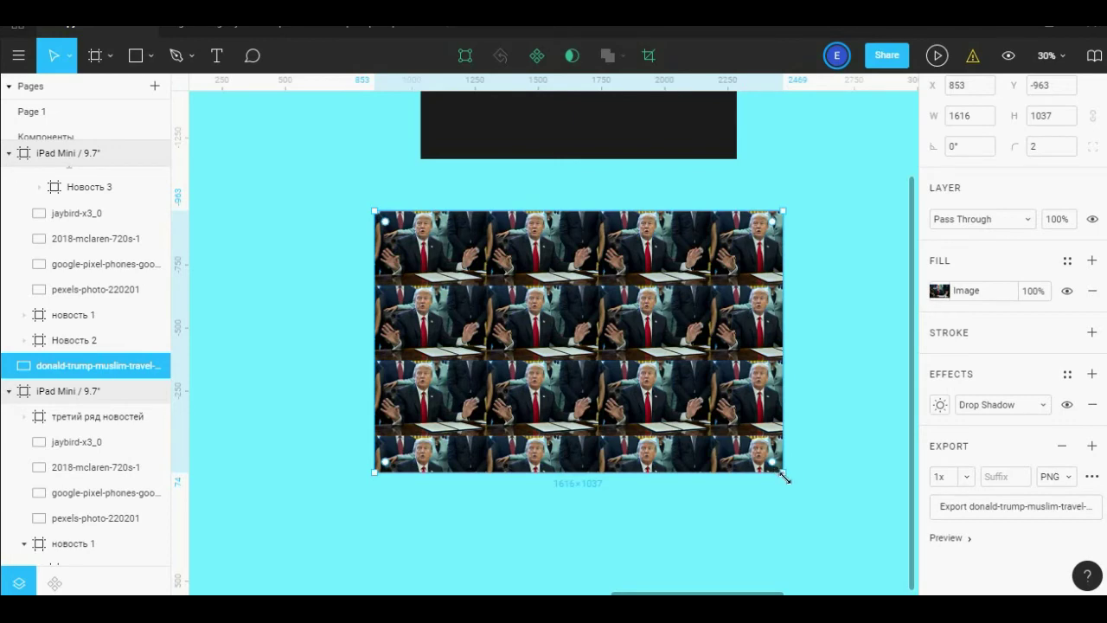
# - Test rotating and shrinking the tiled photo, then undo both changes
pyautogui.moveTo(785, 474)
pyautogui.mouseDown()
pyautogui.moveTo(922, 593)
pyautogui.moveTo(848, 531)
pyautogui.mouseUp()
pyautogui.scroll(-2, 847, 530)
pyautogui.scroll(-2, 813, 513)
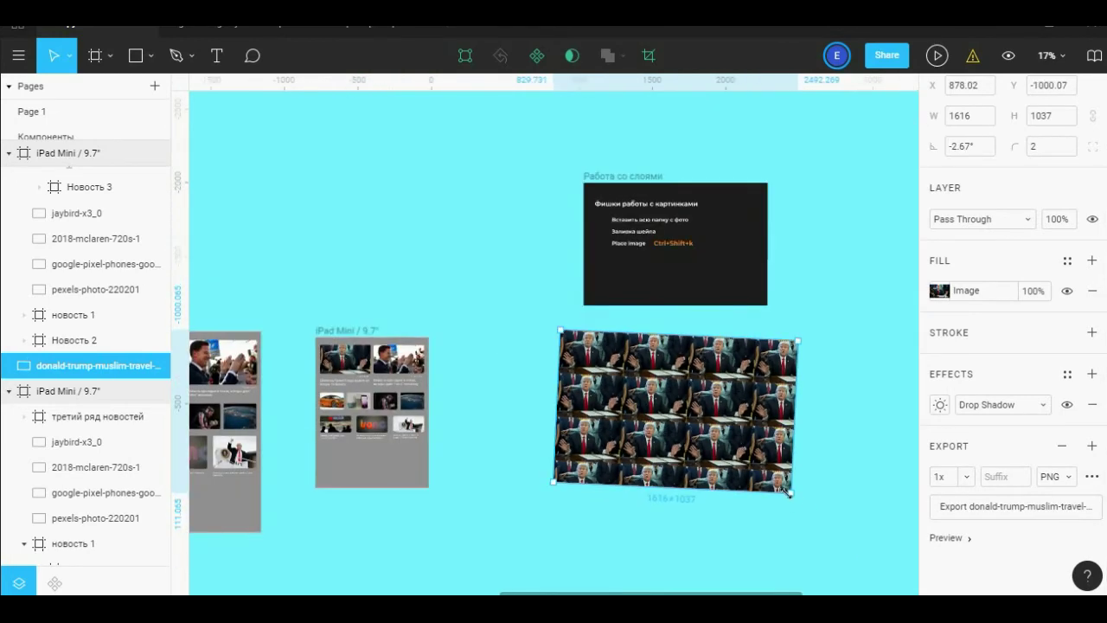
pyautogui.moveTo(789, 493); pyautogui.dragTo(768, 459)
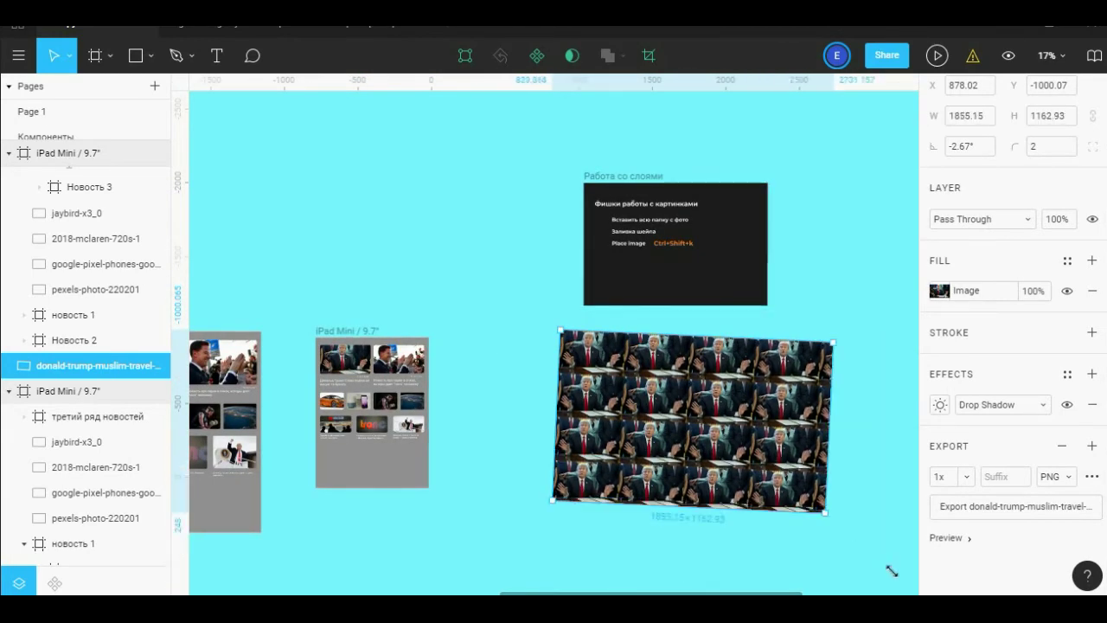
pyautogui.hotkey('ctrl', 'z')
pyautogui.hotkey('ctrl', 'z')
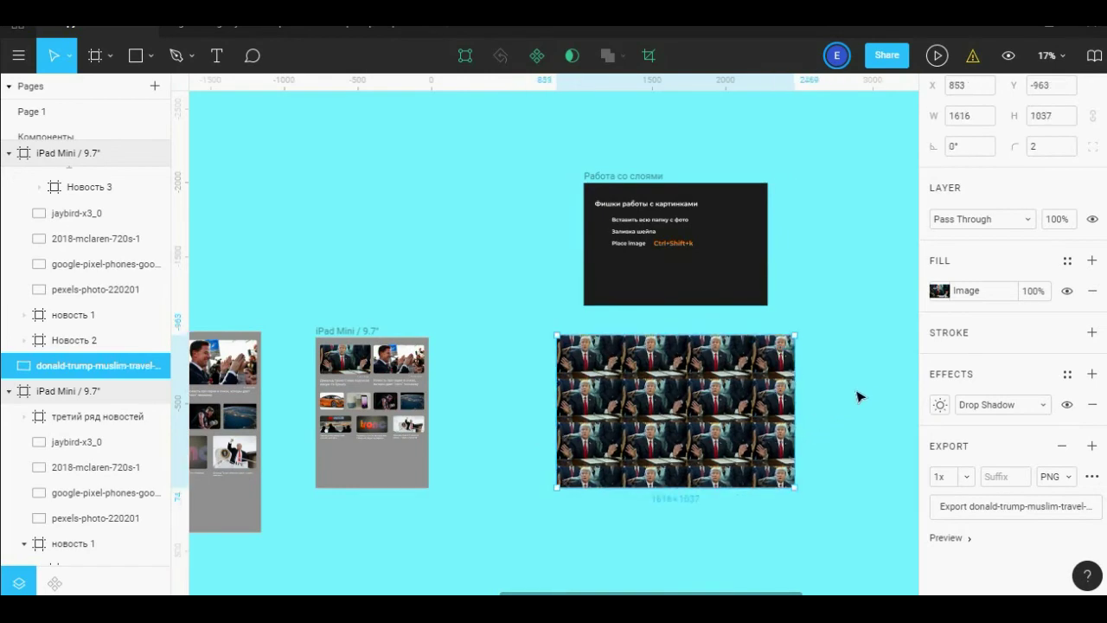
# - Switch the photo's image fill mode from Tile back to Fill
pyautogui.scroll(3, 857, 393)
pyautogui.click(940, 291)
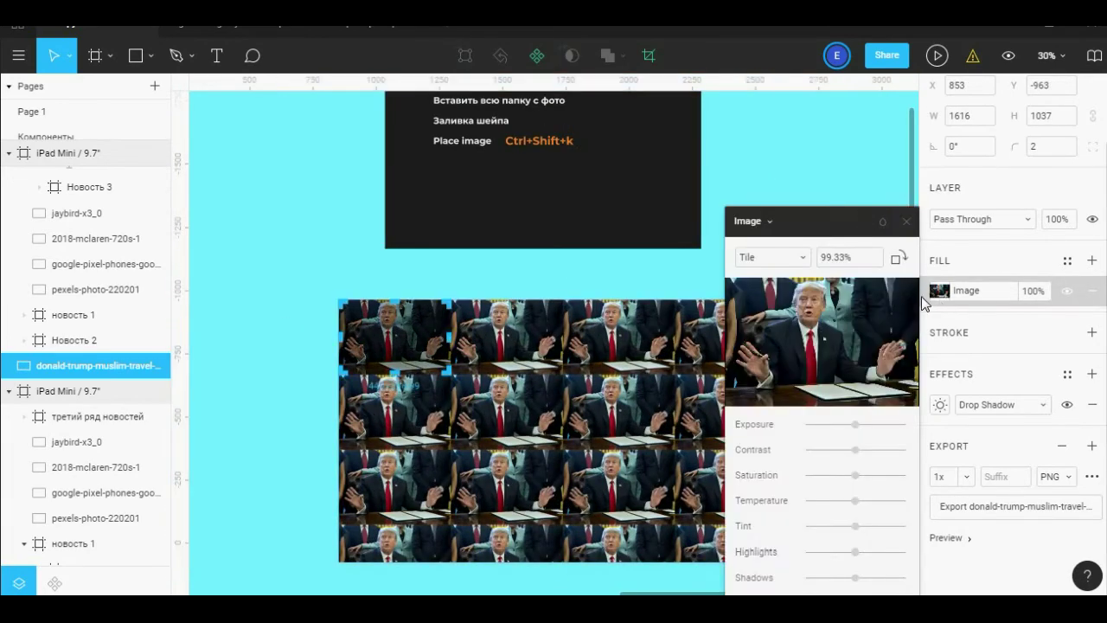
pyautogui.click(802, 265)
pyautogui.click(759, 192)
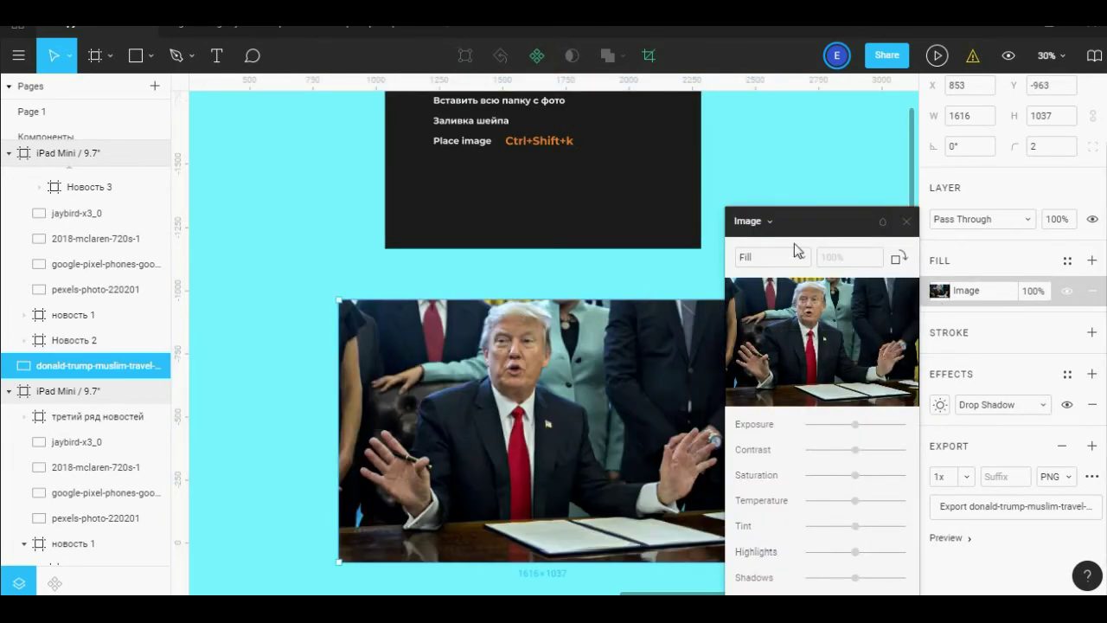
# - Try the Exposure and Saturation sliders, leaving them neutral, and move the photo to X 820, Y −1074
pyautogui.moveTo(596, 432); pyautogui.dragTo(522, 394)
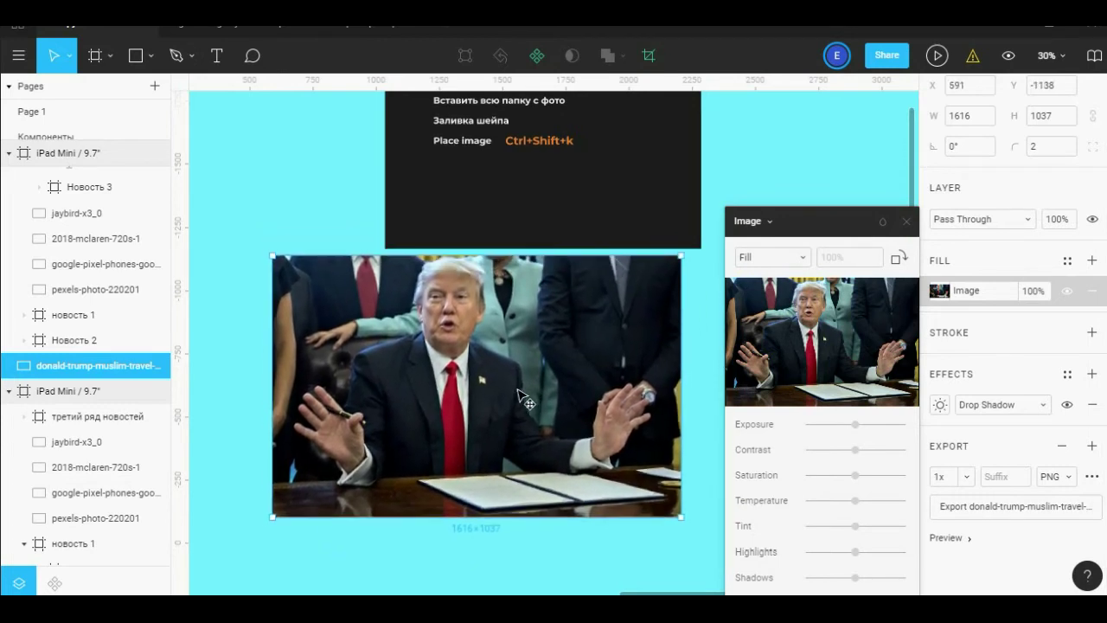
pyautogui.moveTo(853, 229); pyautogui.dragTo(850, 184)
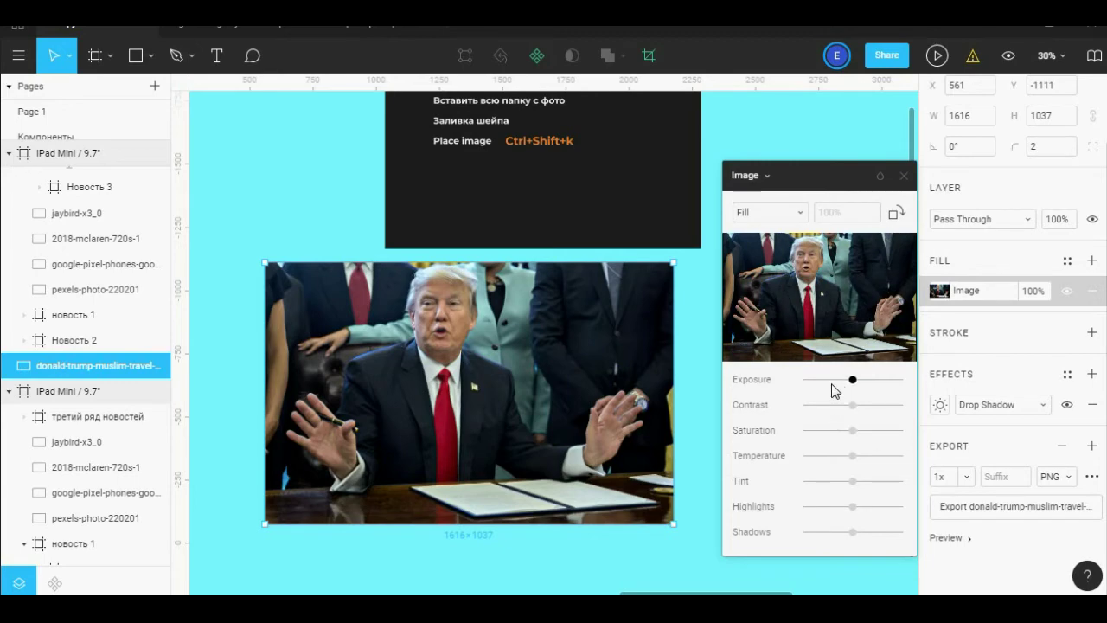
pyautogui.moveTo(851, 380)
pyautogui.mouseDown()
pyautogui.moveTo(789, 386)
pyautogui.moveTo(857, 390)
pyautogui.mouseUp()
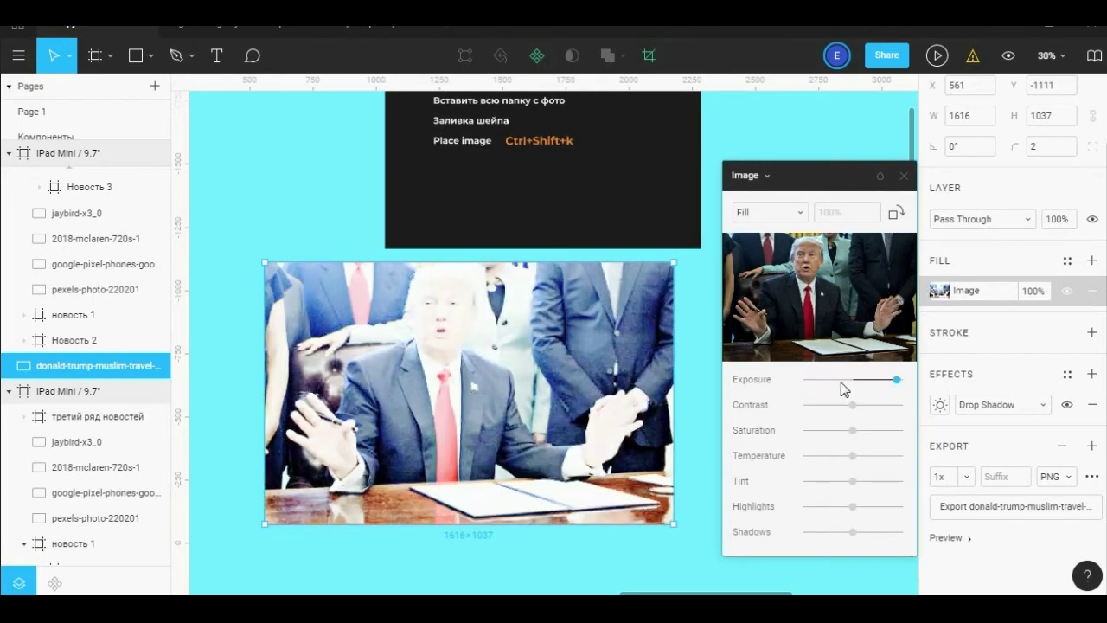
pyautogui.moveTo(854, 432)
pyautogui.mouseDown()
pyautogui.moveTo(883, 439)
pyautogui.moveTo(853, 439)
pyautogui.mouseUp()
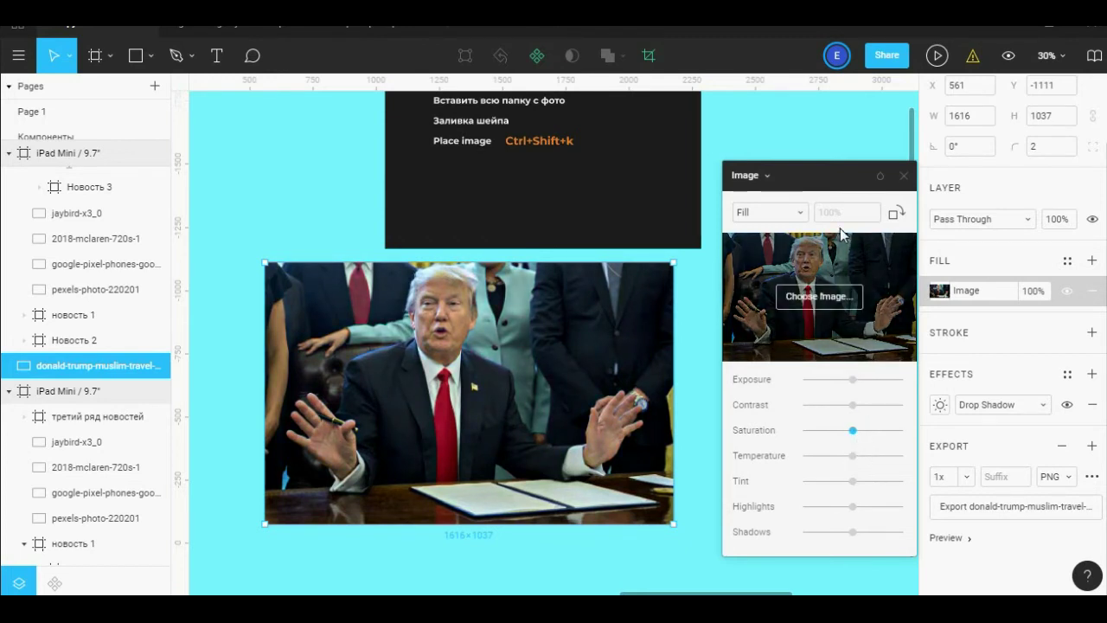
pyautogui.click(904, 176)
pyautogui.moveTo(574, 429); pyautogui.dragTo(640, 438)
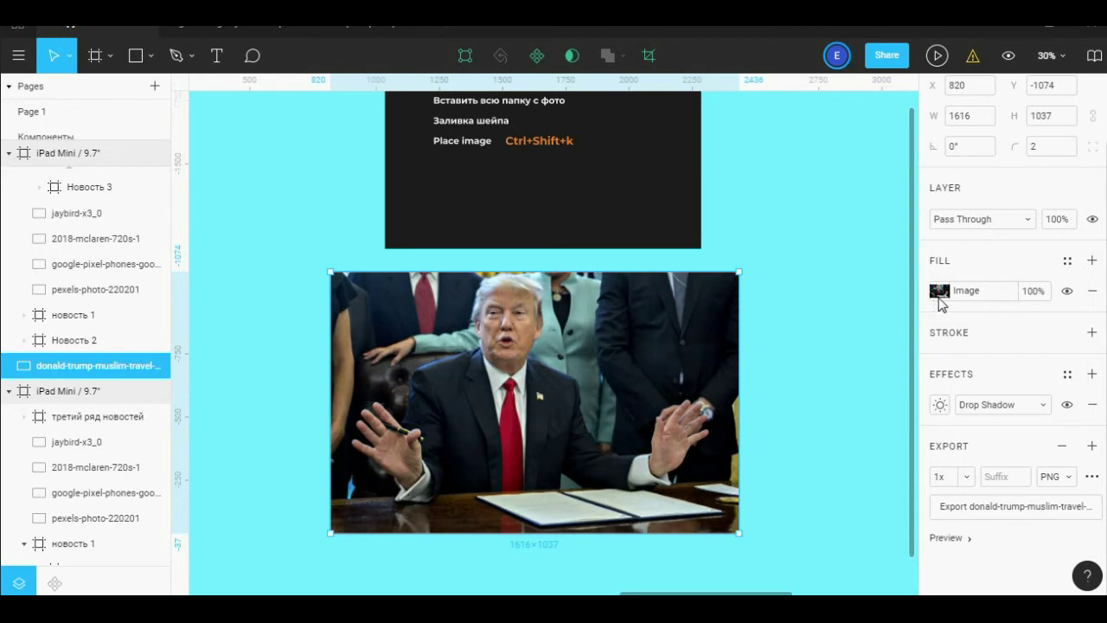
# - Replace the image fill with the david-de-hea goalkeeper photo
pyautogui.click(939, 290)
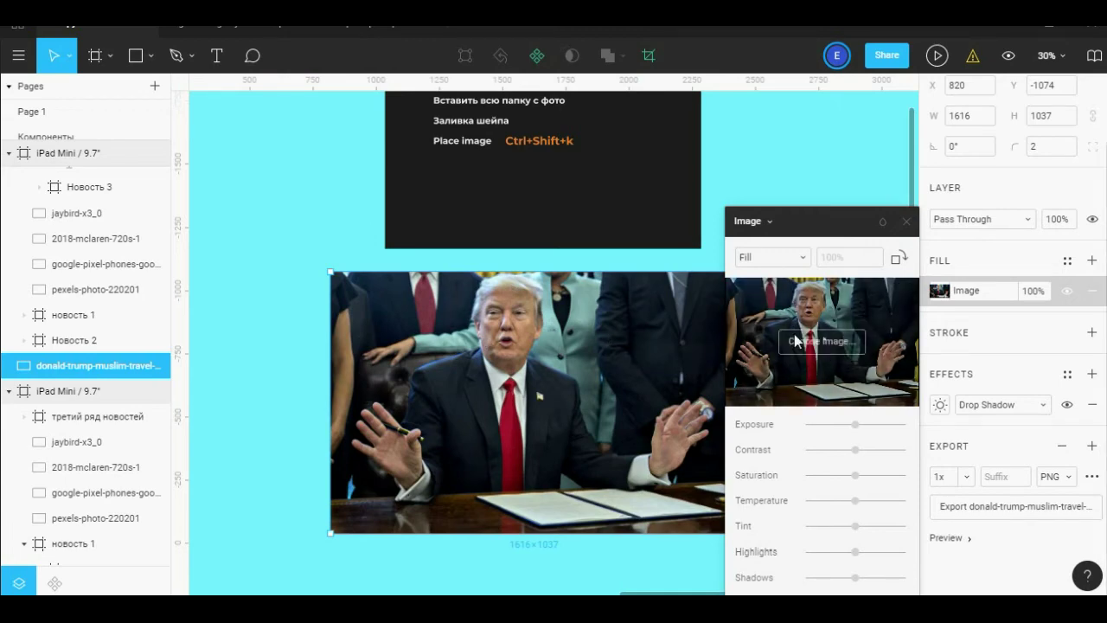
pyautogui.click(826, 350)
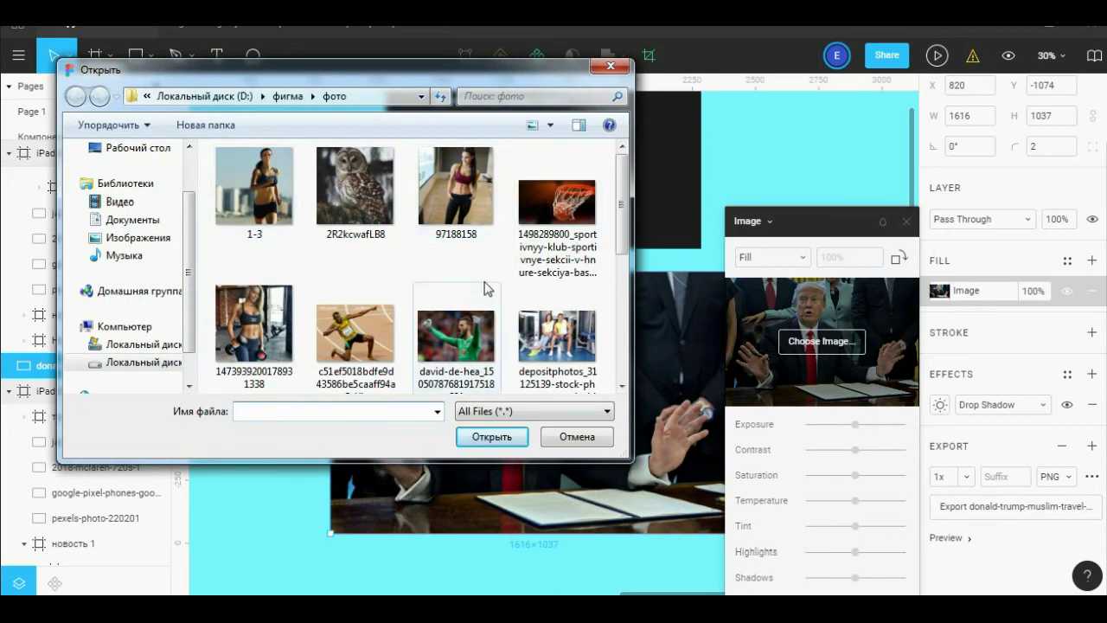
pyautogui.click(467, 346)
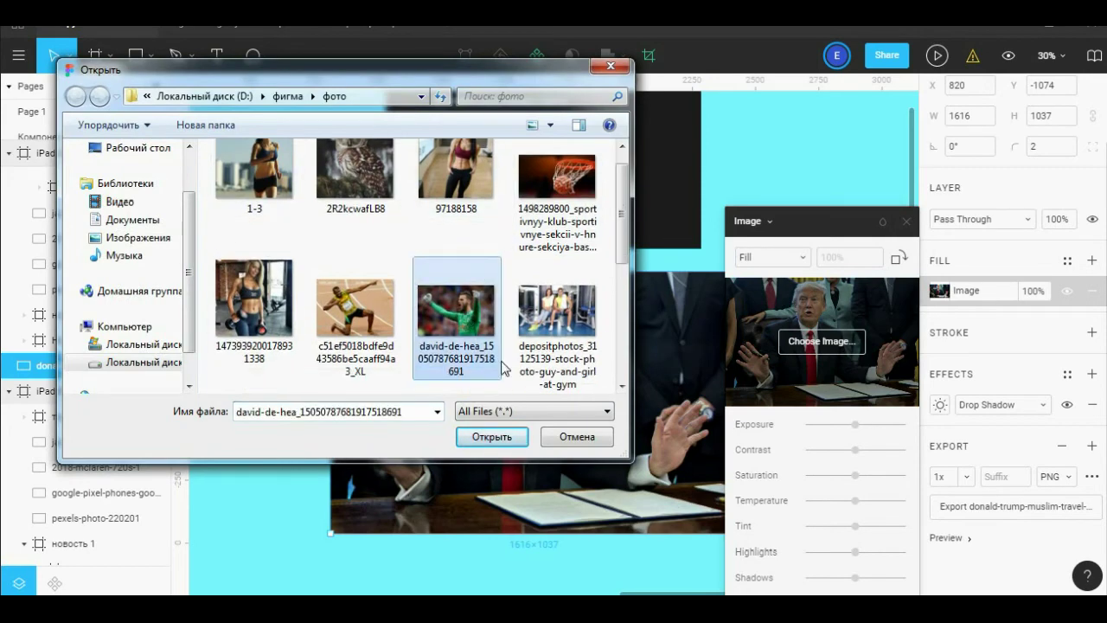
pyautogui.click(493, 436)
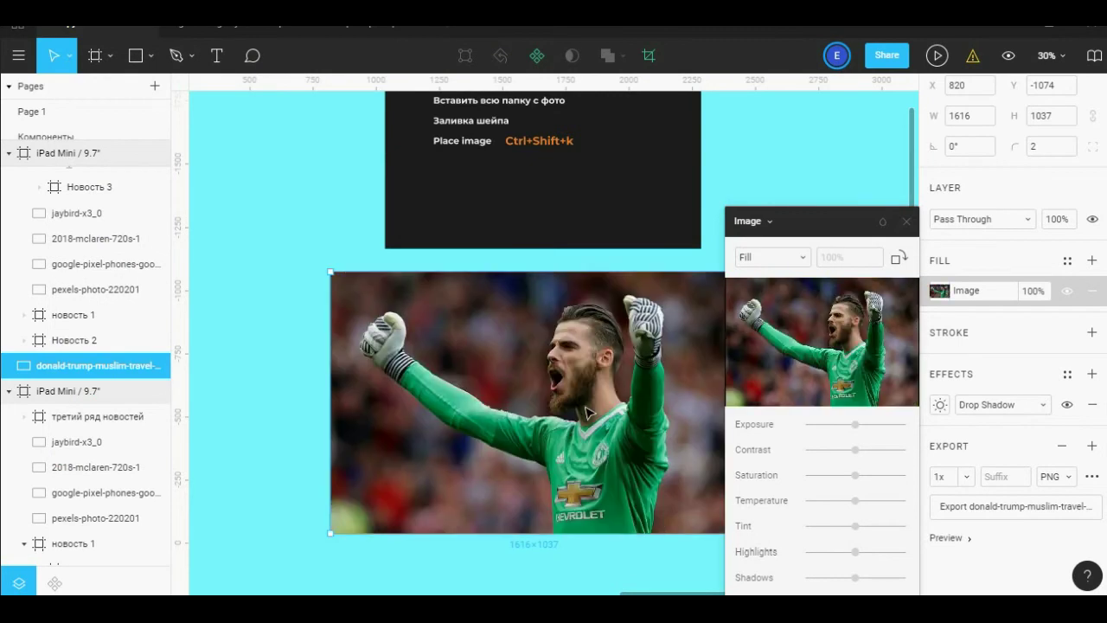
# - Close the fill settings and narrow the goalkeeper image to 1547 wide
pyautogui.moveTo(803, 222)
pyautogui.mouseDown()
pyautogui.moveTo(902, 219)
pyautogui.moveTo(878, 219)
pyautogui.mouseUp()
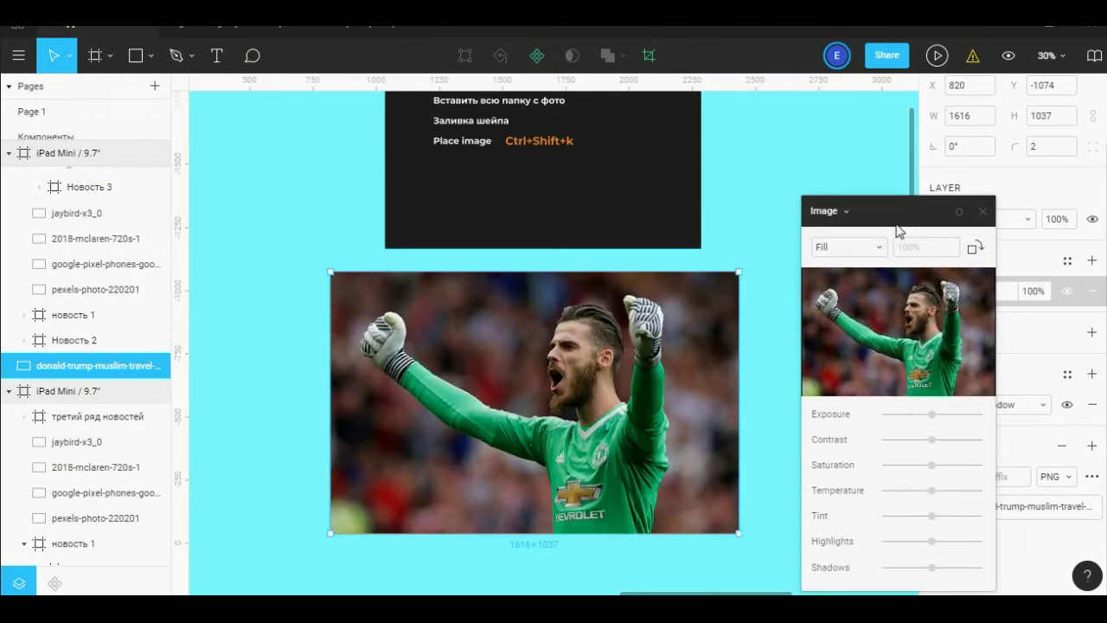
pyautogui.moveTo(899, 220); pyautogui.dragTo(794, 213)
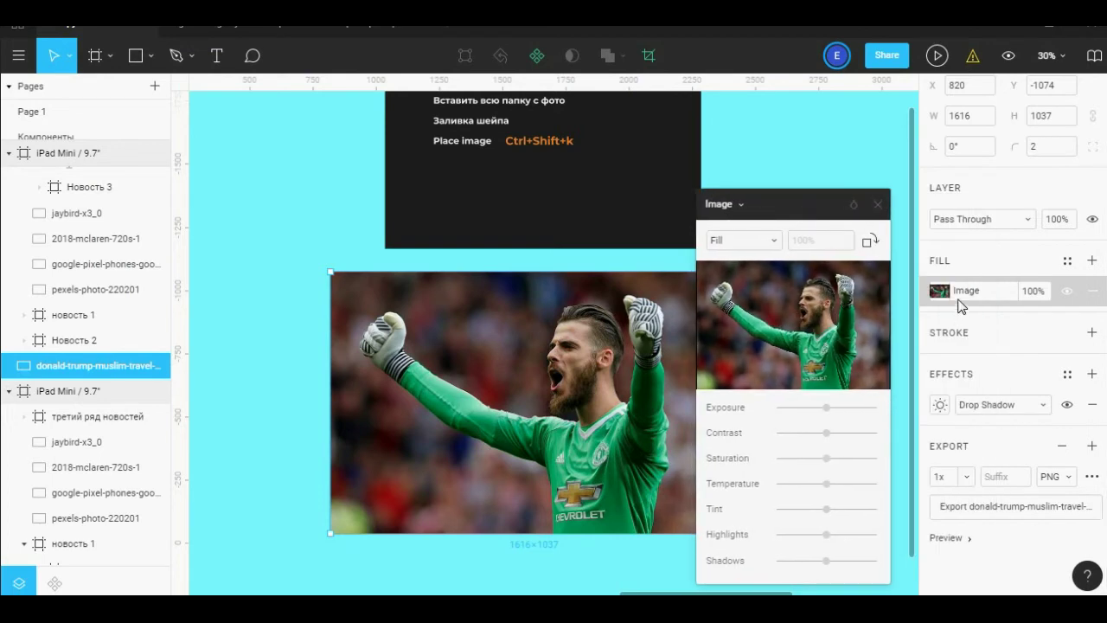
pyautogui.click(878, 206)
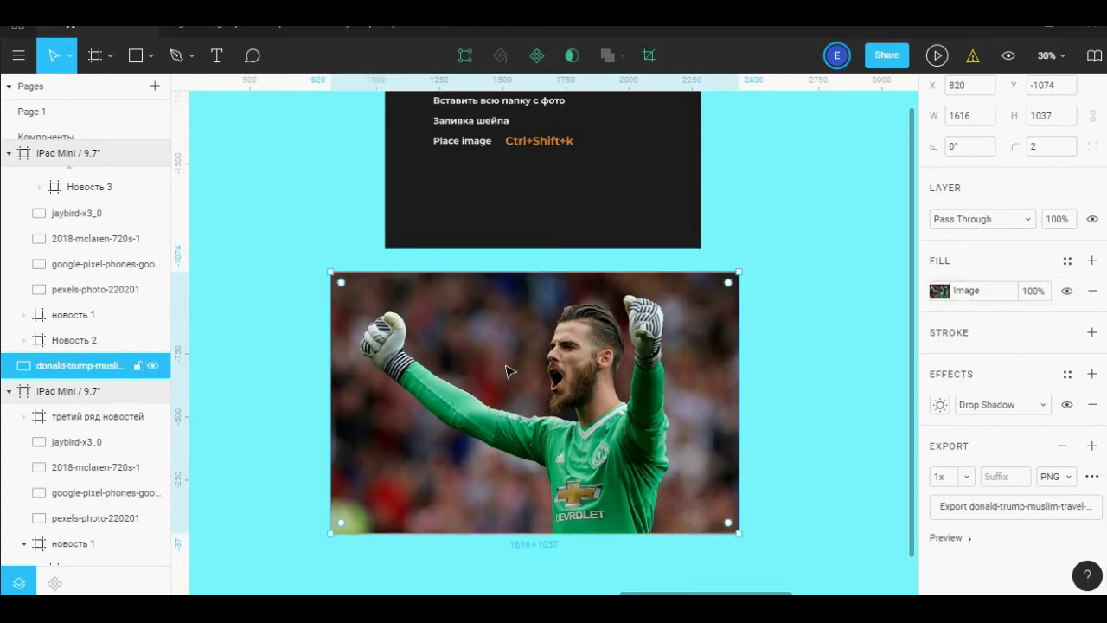
pyautogui.moveTo(738, 302)
pyautogui.mouseDown()
pyautogui.moveTo(722, 298)
pyautogui.moveTo(788, 257)
pyautogui.mouseUp()
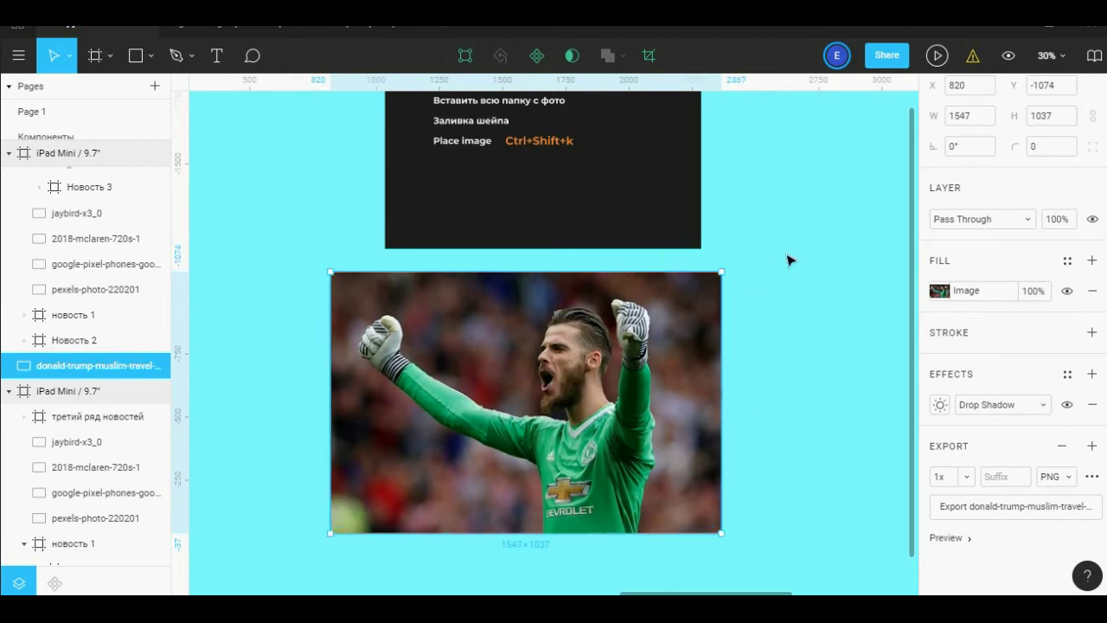
# - Nudge the goalkeeper image slightly right to X 887, then deselect it
pyautogui.click(799, 367)
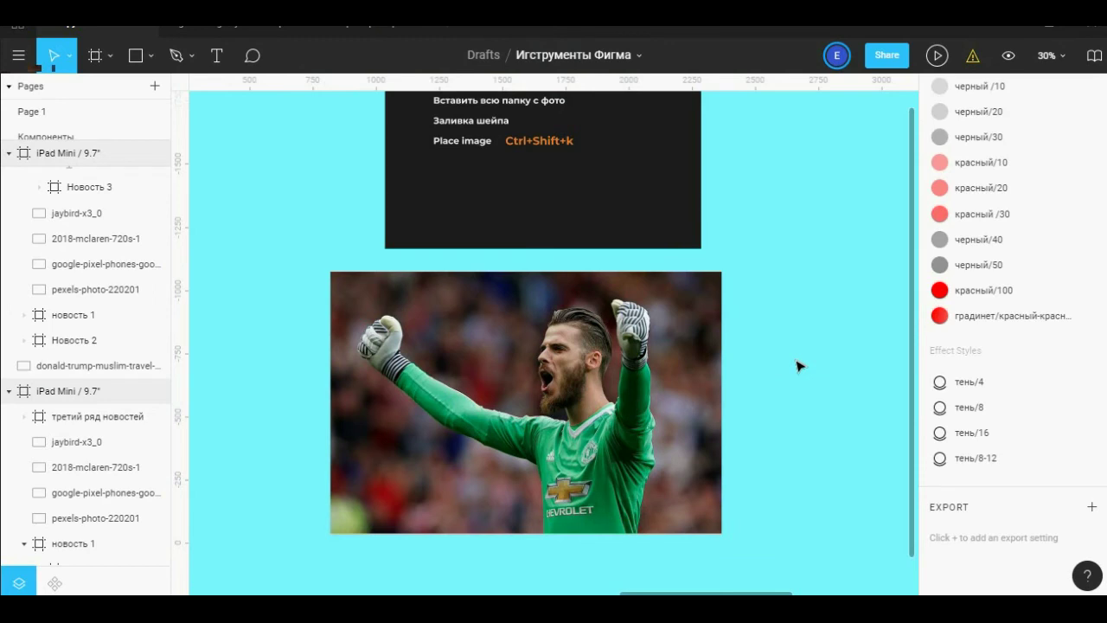
pyautogui.click(95, 365)
pyautogui.moveTo(525, 426); pyautogui.dragTo(541, 425)
pyautogui.scroll(2, 772, 451)
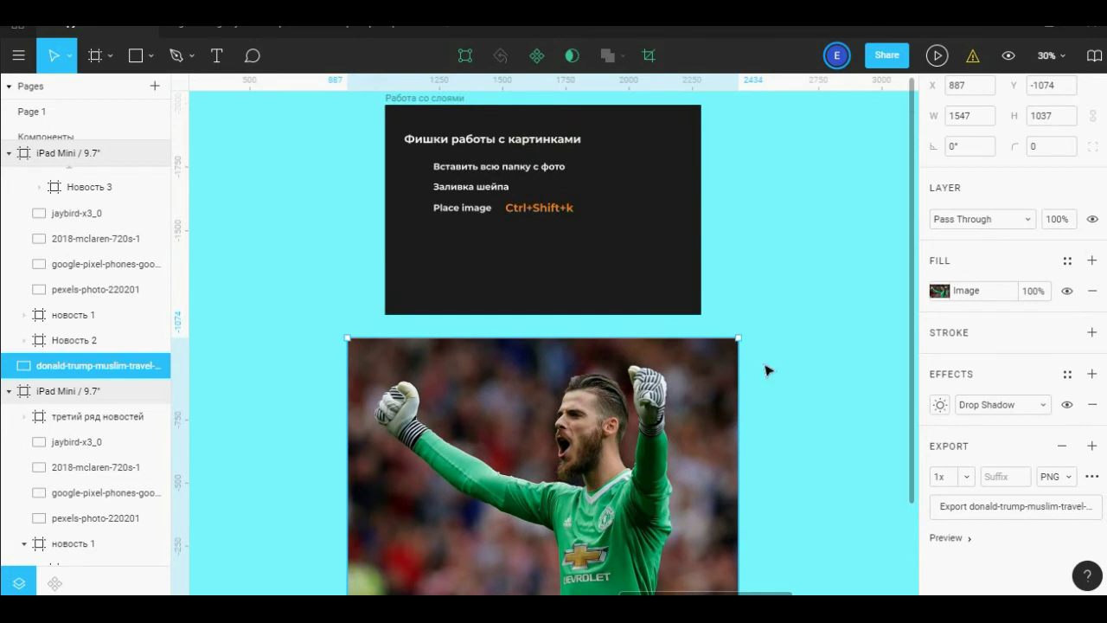
pyautogui.click(767, 334)
# - Pan the canvas over to the iPad Mini / 9.7" news layout frame
pyautogui.scroll(1, 610, 308)
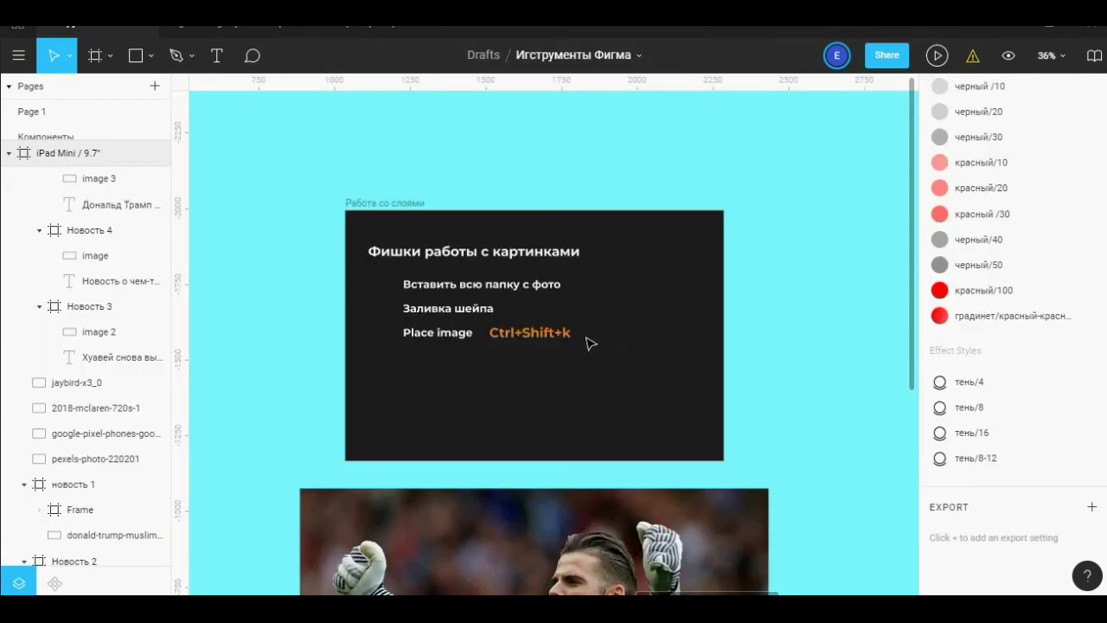
pyautogui.scroll(-1, 627, 333)
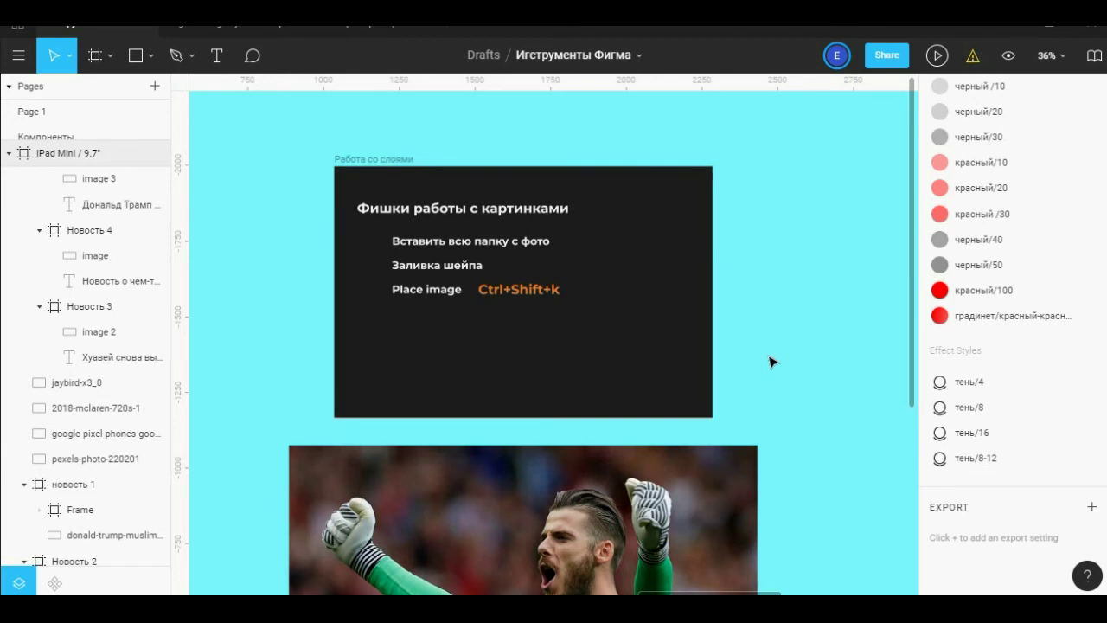
pyautogui.scroll(-1, 772, 361)
pyautogui.scroll(-1, 758, 363)
pyautogui.scroll(-1, 723, 358)
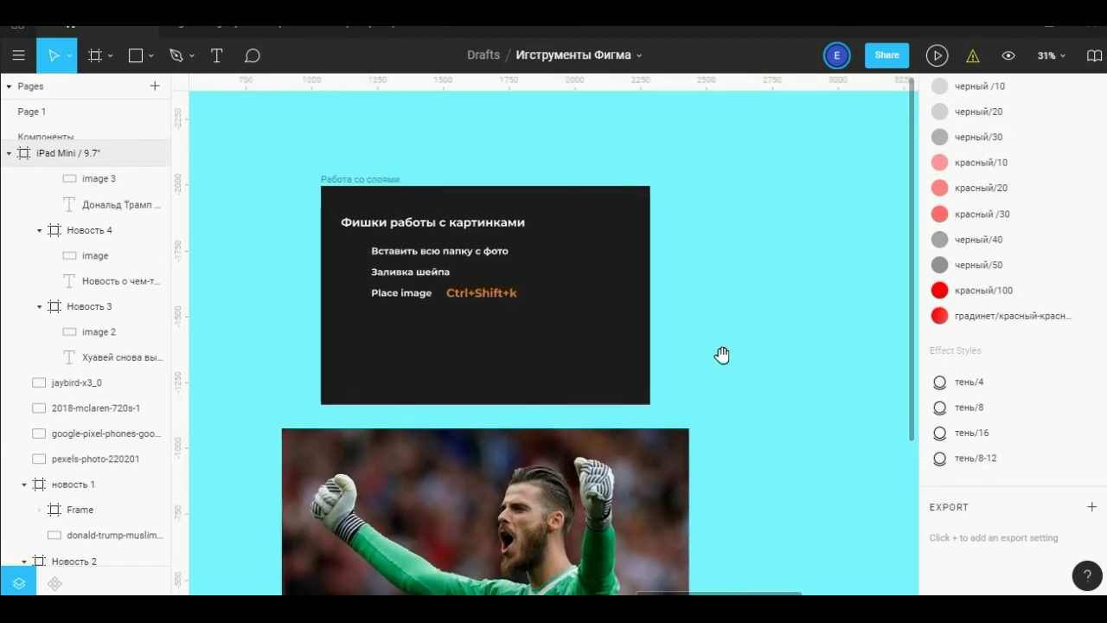
pyautogui.scroll(-1, 455, 313)
pyautogui.hscroll(5, 480, 329)
pyautogui.scroll(-3, 480, 329)
pyautogui.hscroll(2, 540, 298)
pyautogui.scroll(-1, 541, 299)
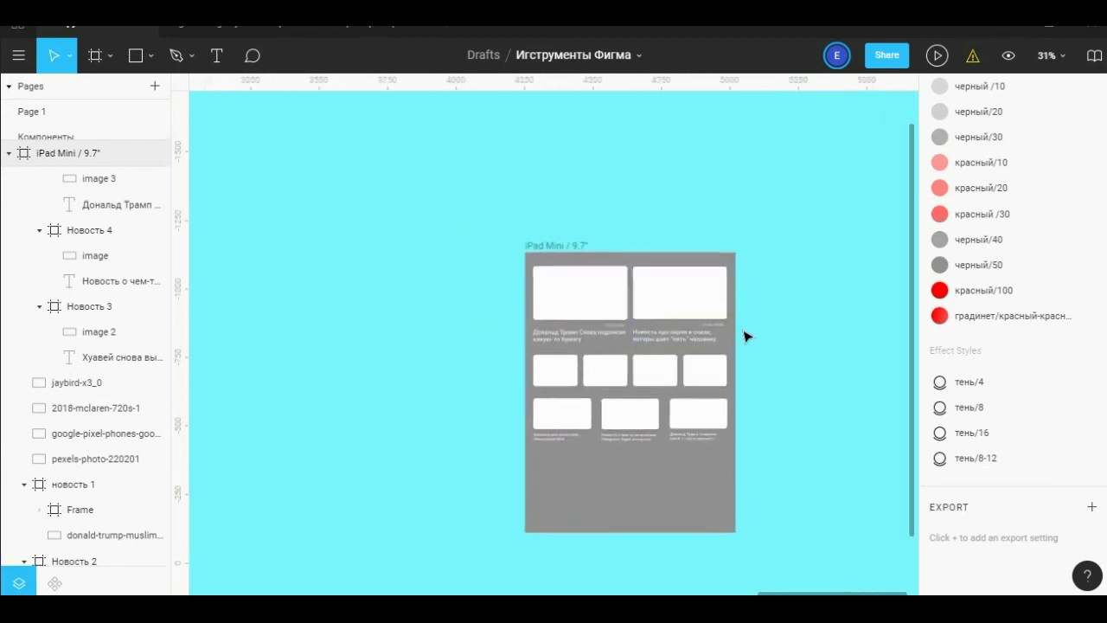
# - Zoom into the iPad Mini frame's empty cards and open the Shape Tools dropdown
pyautogui.scroll(1, 783, 326)
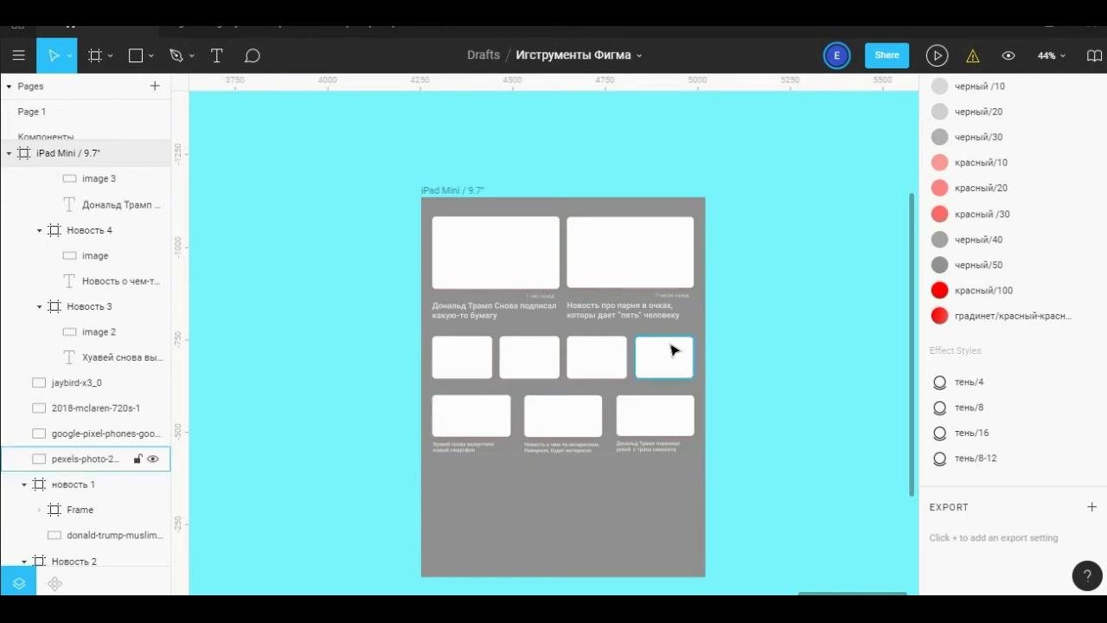
pyautogui.scroll(2, 579, 343)
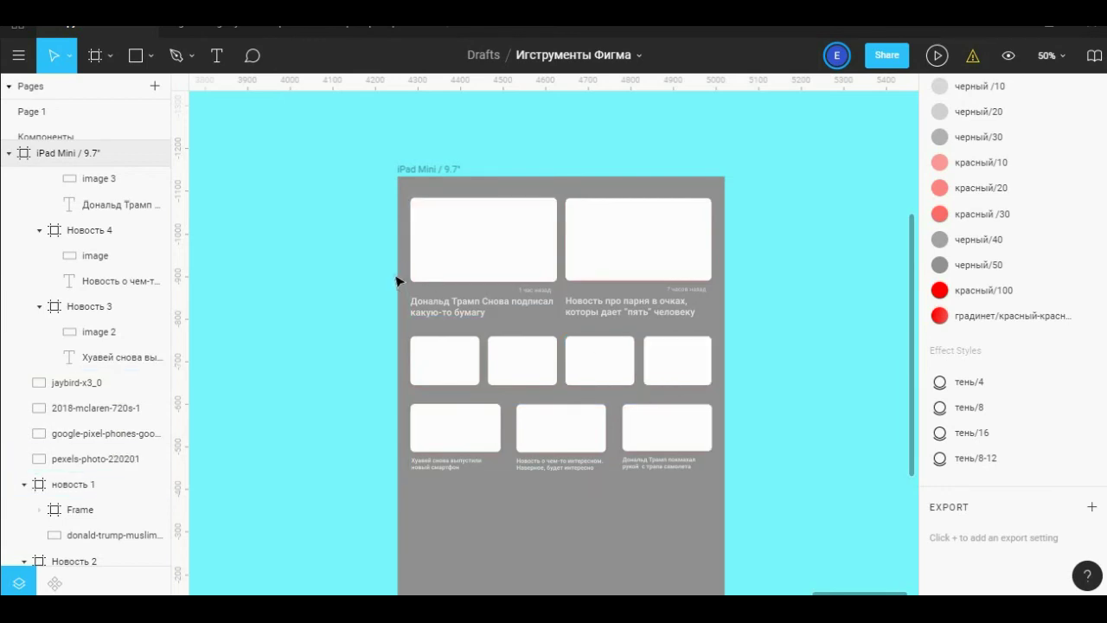
pyautogui.click(153, 57)
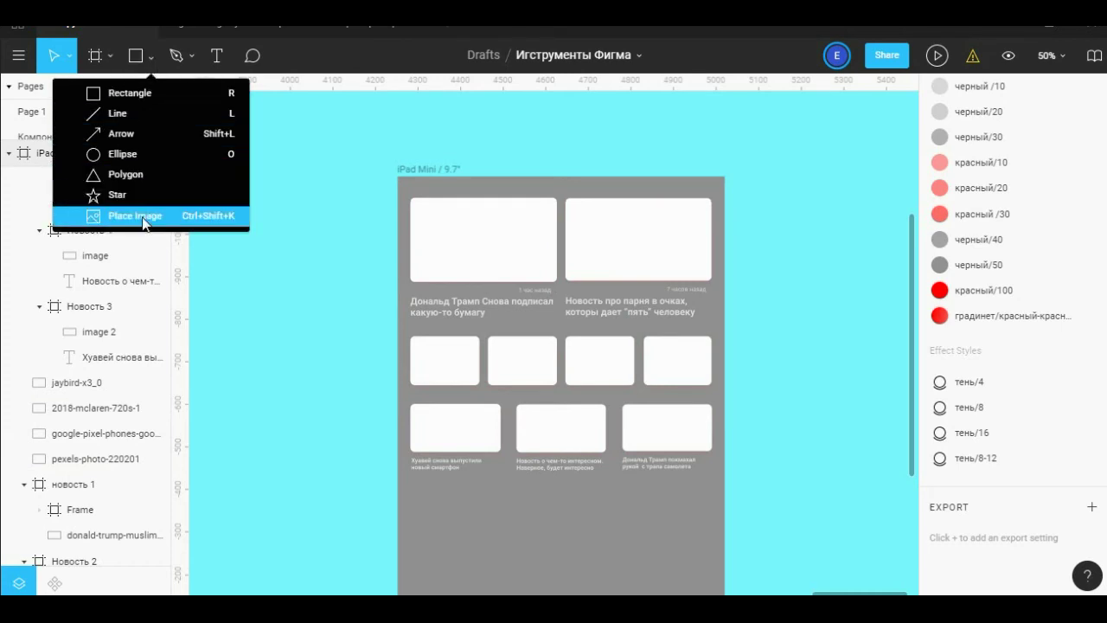
# - Load all photos from the фото folder using Place Image
pyautogui.click(194, 226)
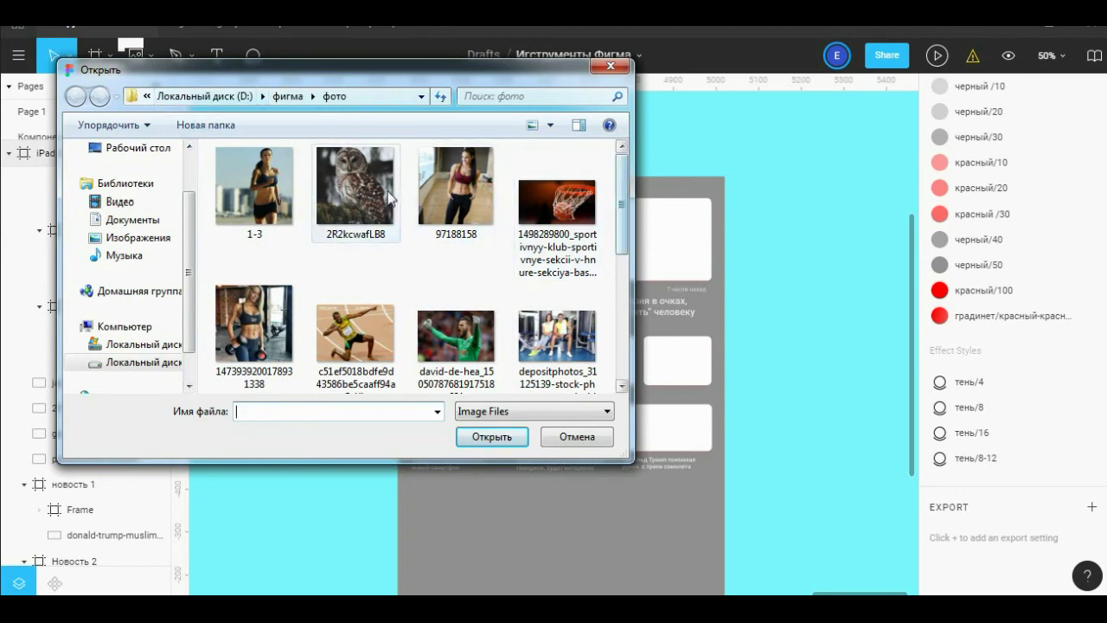
pyautogui.click(259, 186)
pyautogui.scroll(-5, 389, 216)
pyautogui.keyDown('shift'); pyautogui.click(441, 354); pyautogui.keyUp('shift')
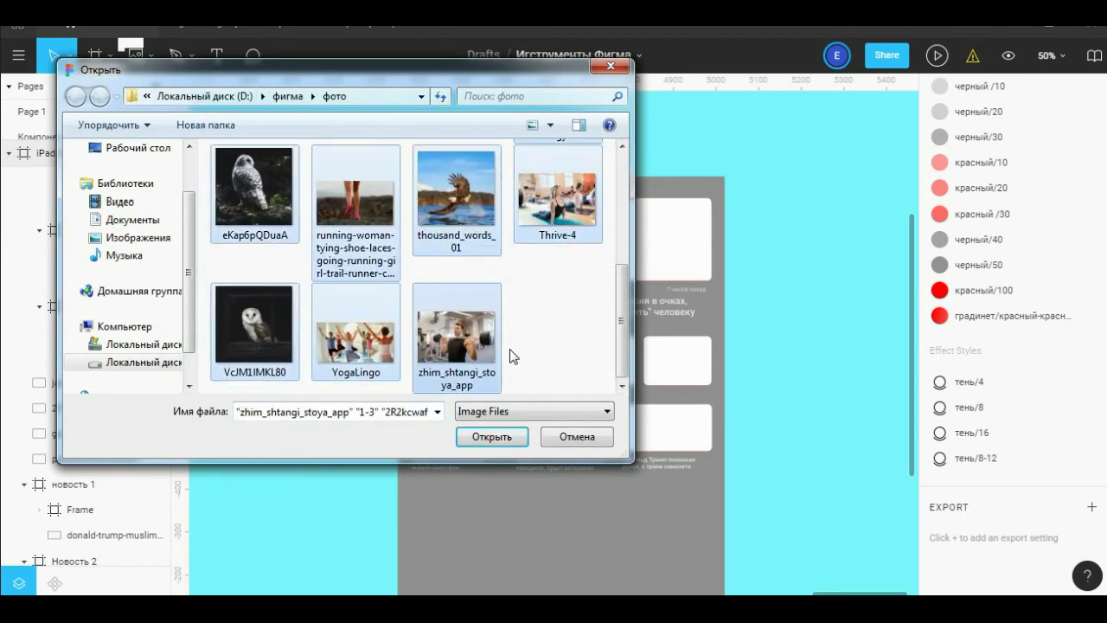
pyautogui.press('Return')
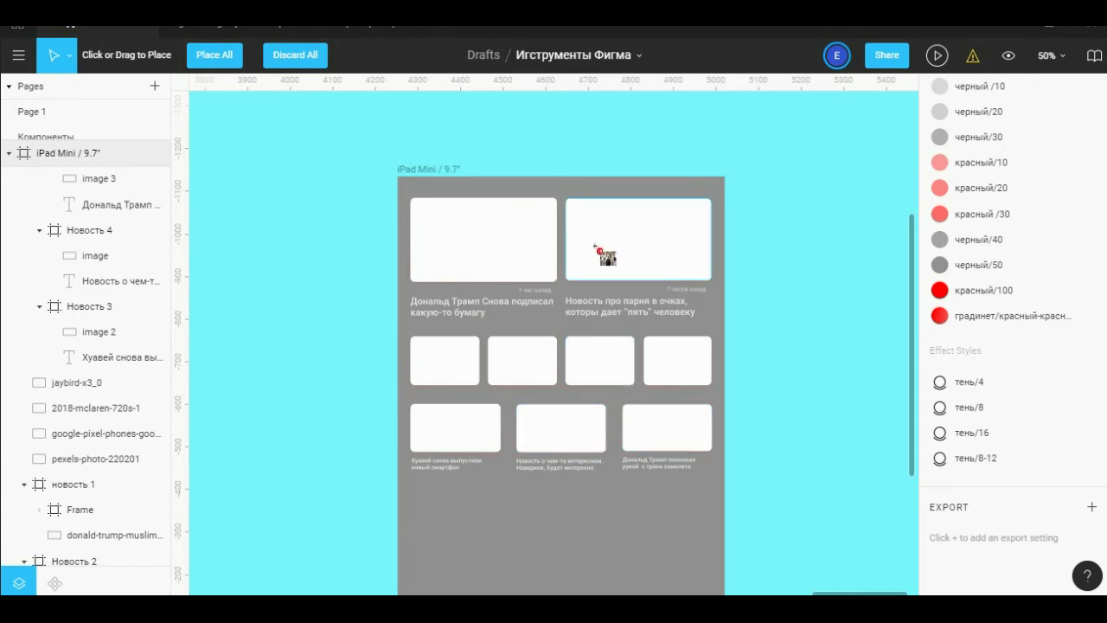
# - Drop photos into every empty card, from yoga and gym to goalkeeper, then select the goalkeeper card
pyautogui.click(605, 257)
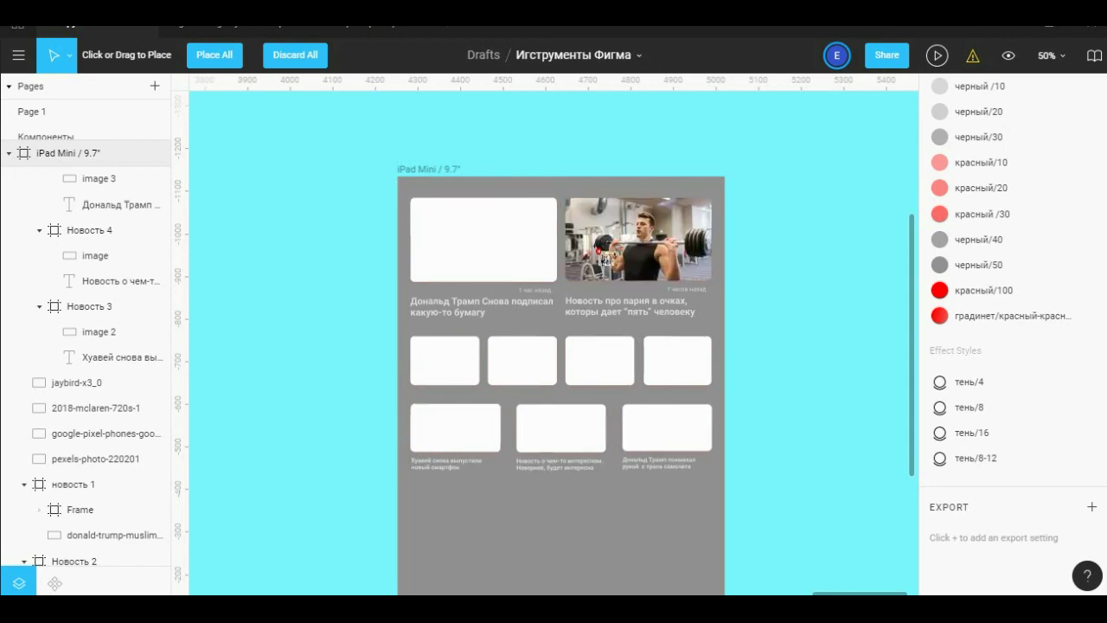
pyautogui.click(510, 264)
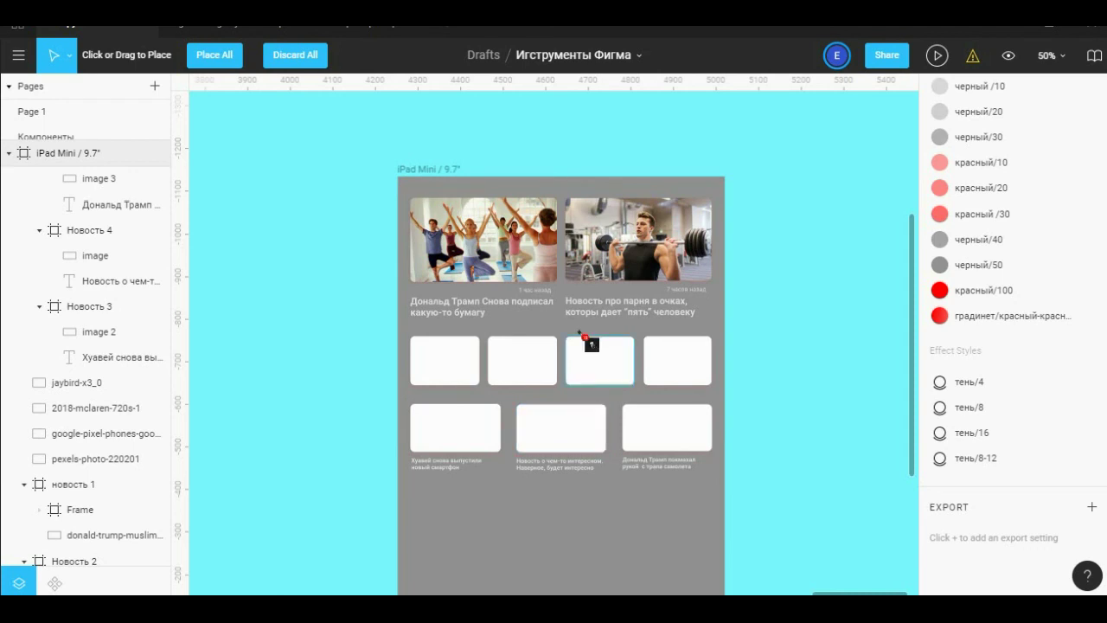
pyautogui.click(593, 351)
pyautogui.click(512, 356)
pyautogui.click(445, 361)
pyautogui.click(455, 428)
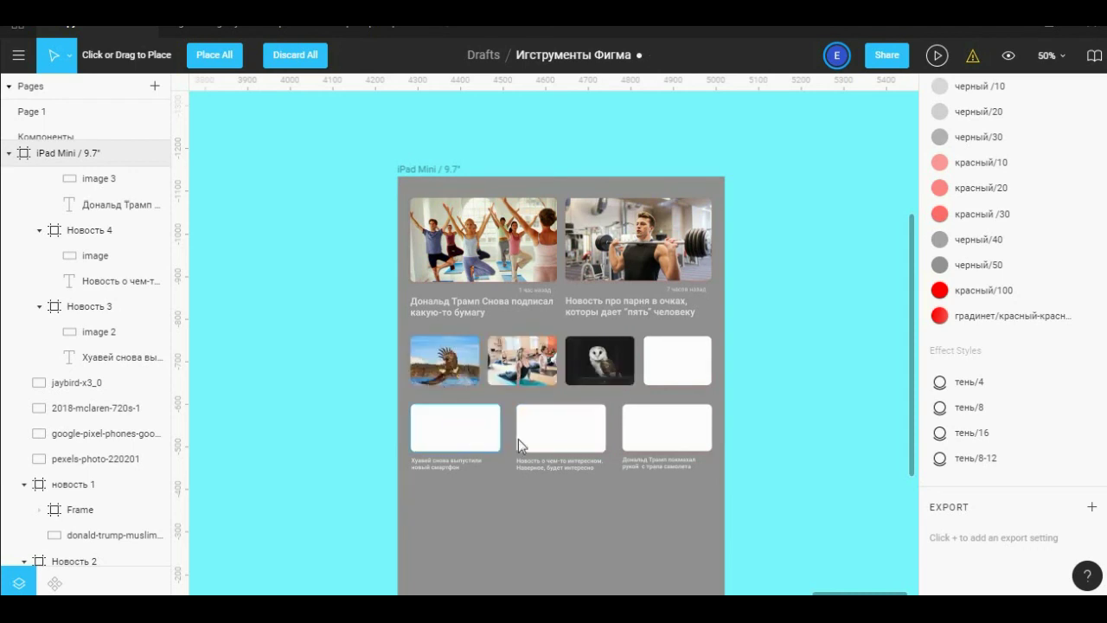
pyautogui.click(560, 428)
pyautogui.click(666, 427)
pyautogui.click(675, 370)
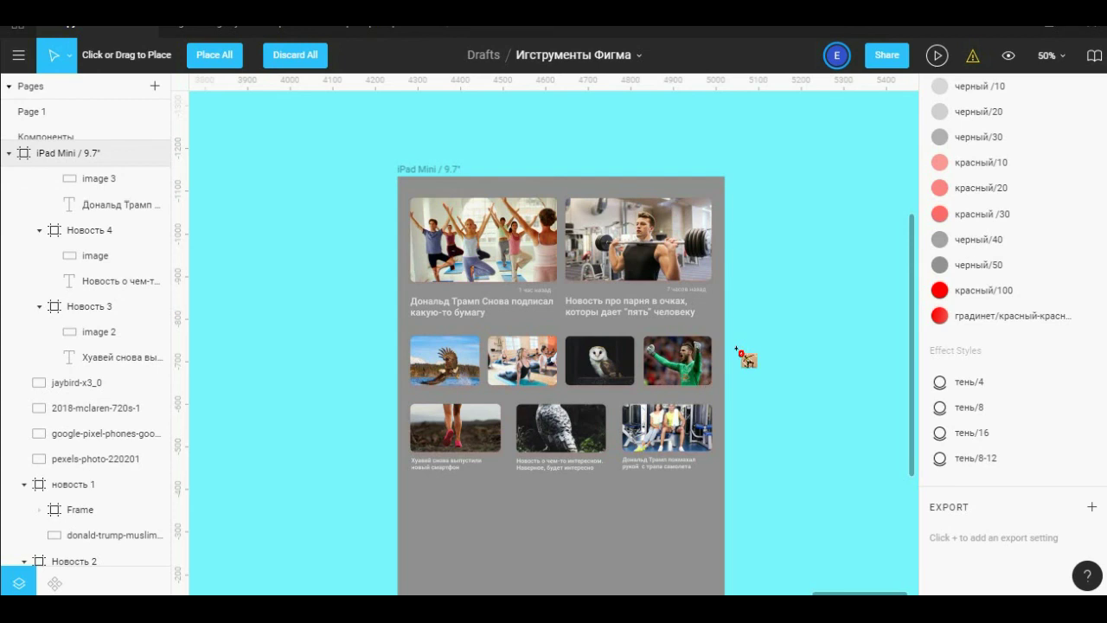
pyautogui.click(288, 59)
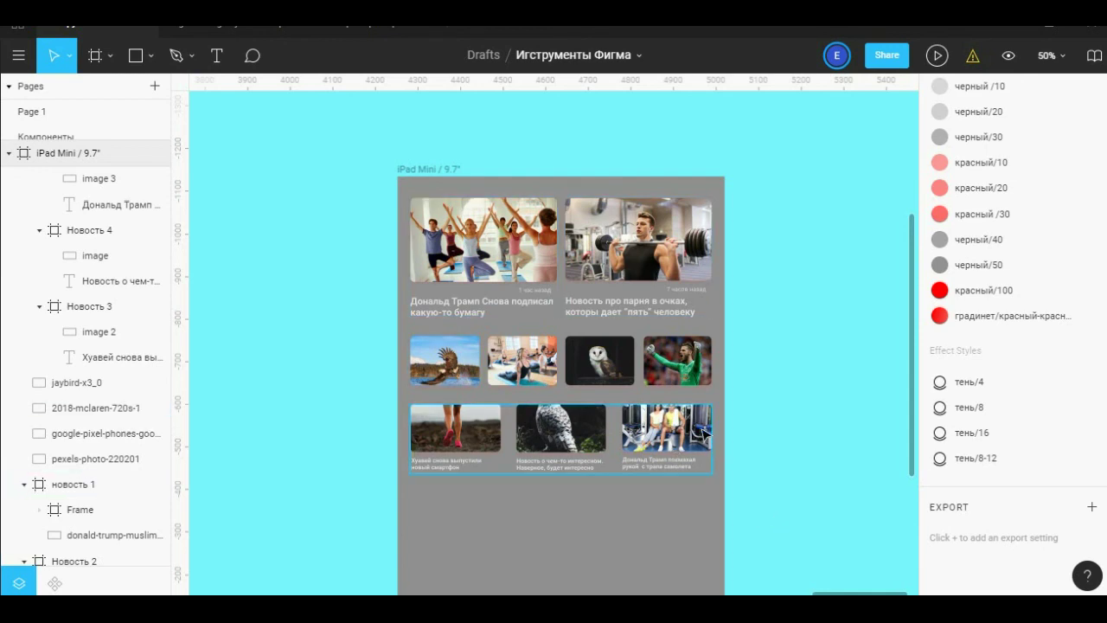
pyautogui.click(692, 383)
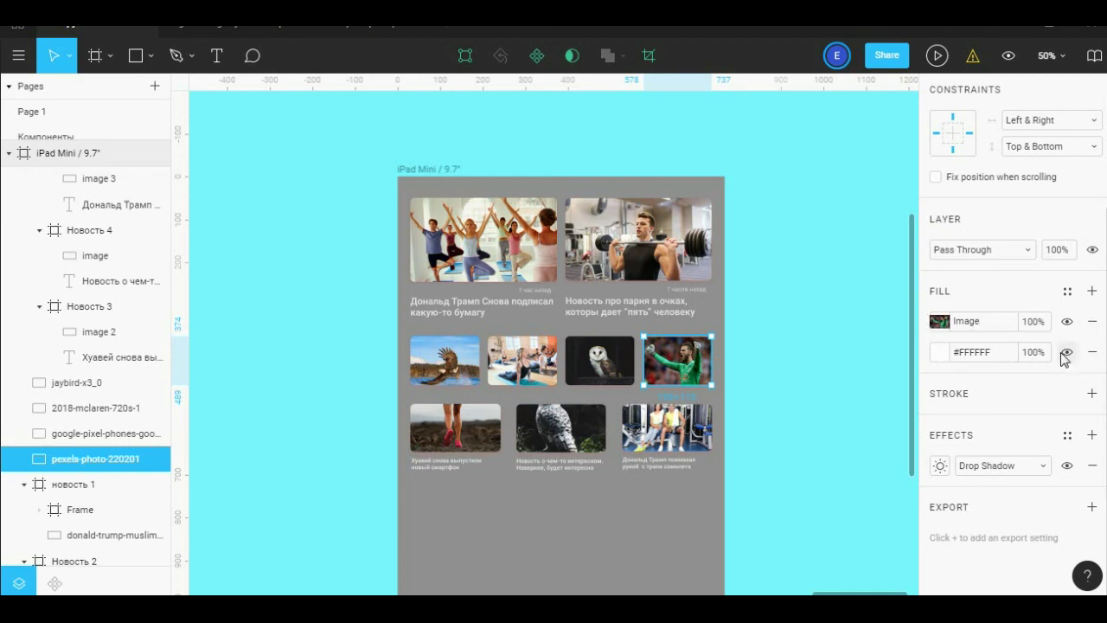
pyautogui.click(1066, 322)
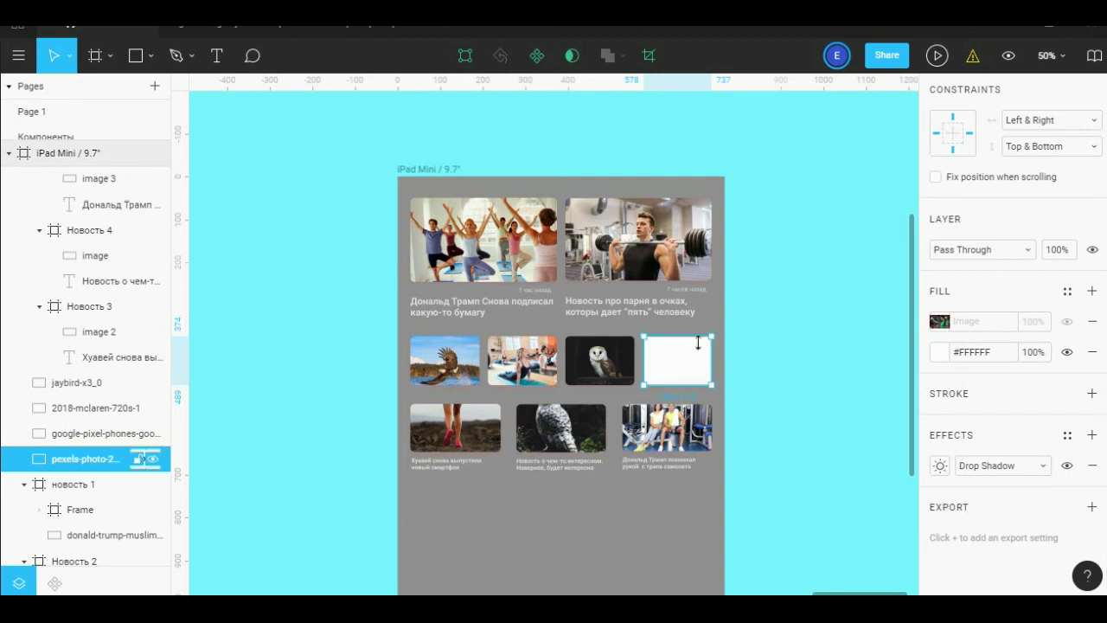
pyautogui.click(1067, 322)
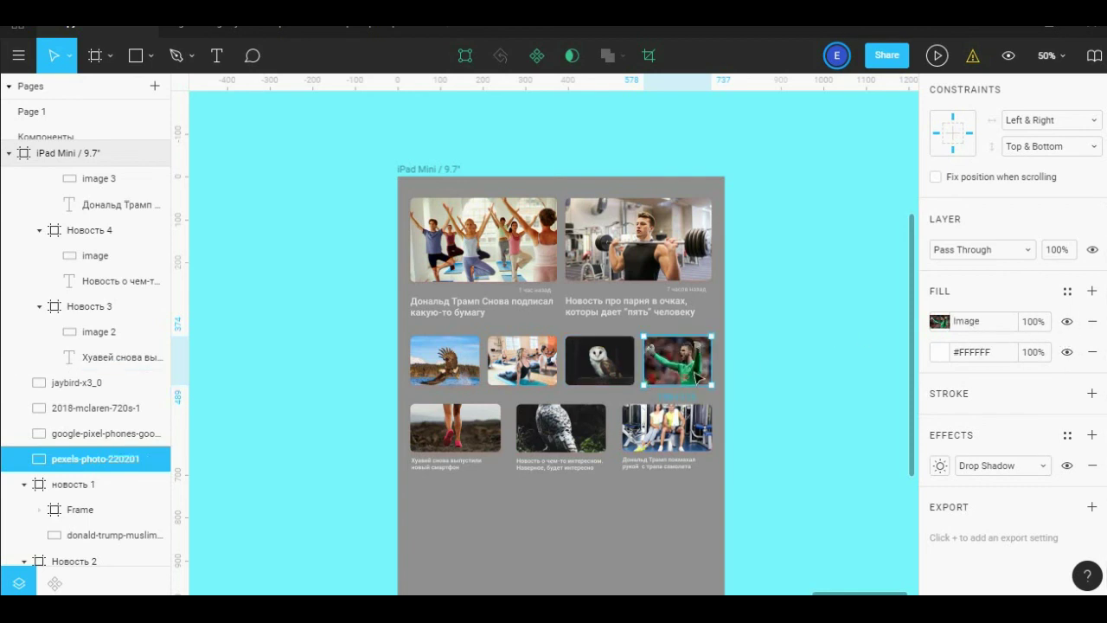
pyautogui.click(804, 381)
pyautogui.scroll(-2, 389, 321)
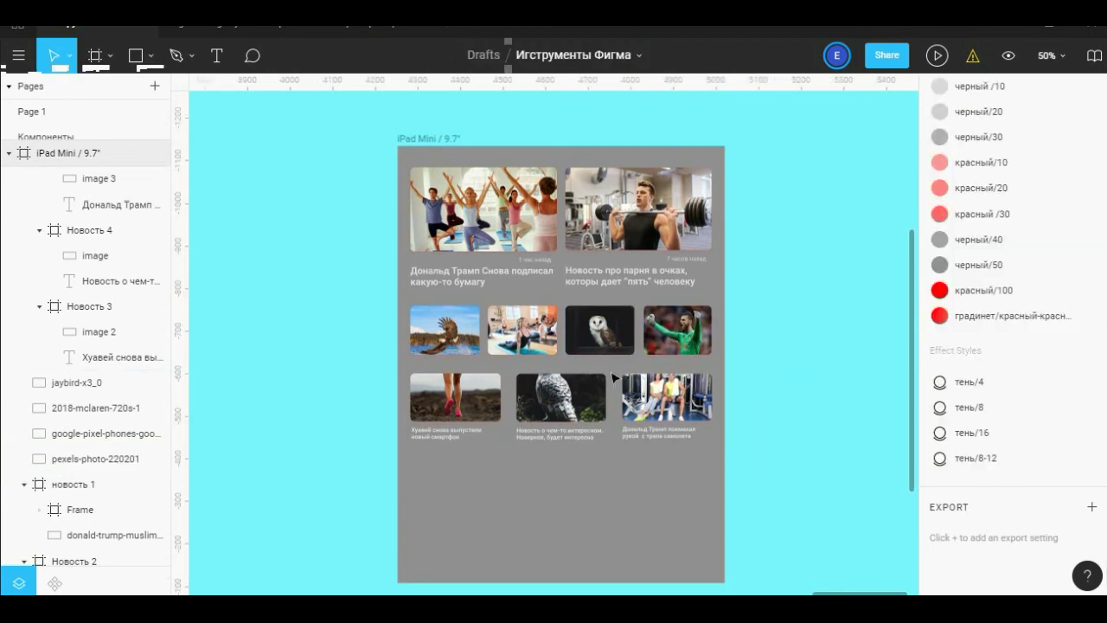
pyautogui.scroll(3, 651, 357)
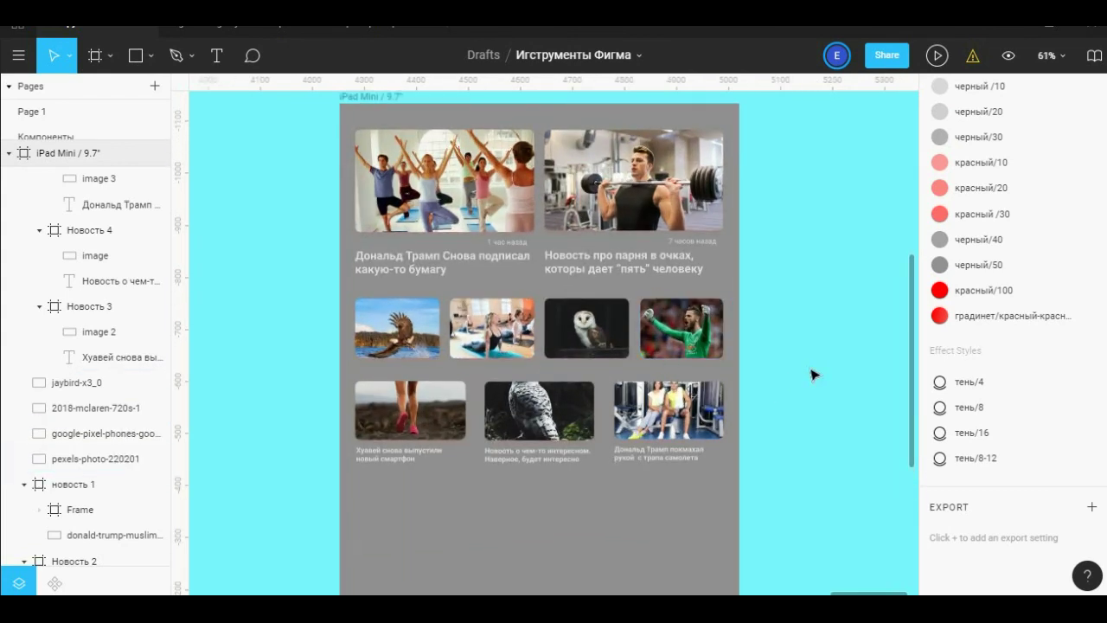
pyautogui.scroll(-1, 812, 374)
pyautogui.scroll(-2, 813, 374)
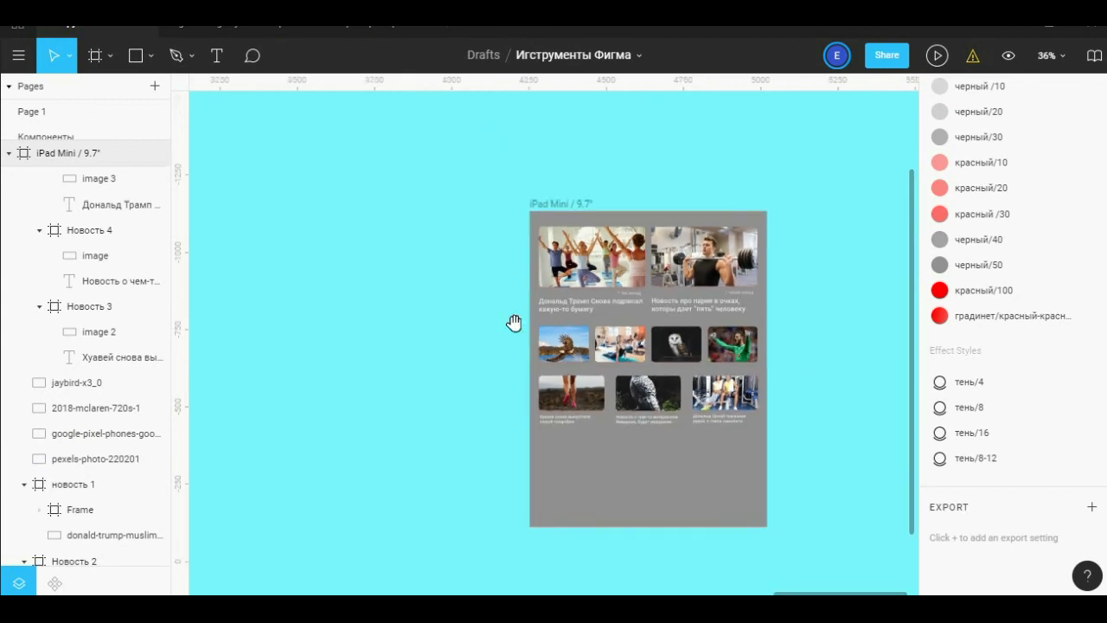
pyautogui.moveTo(514, 323); pyautogui.dragTo(437, 318)
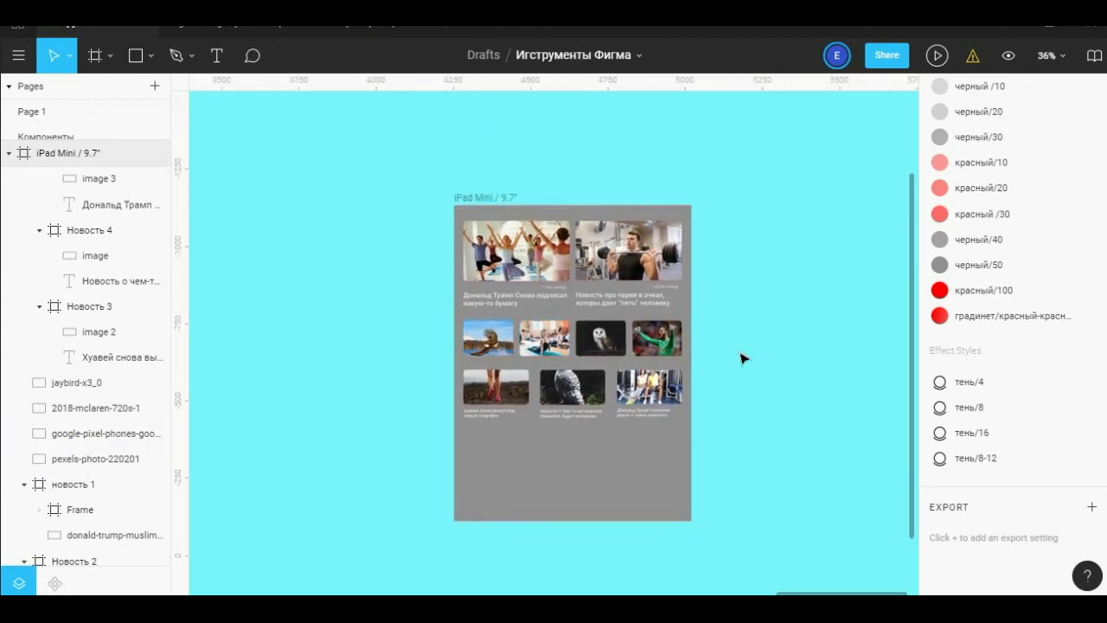